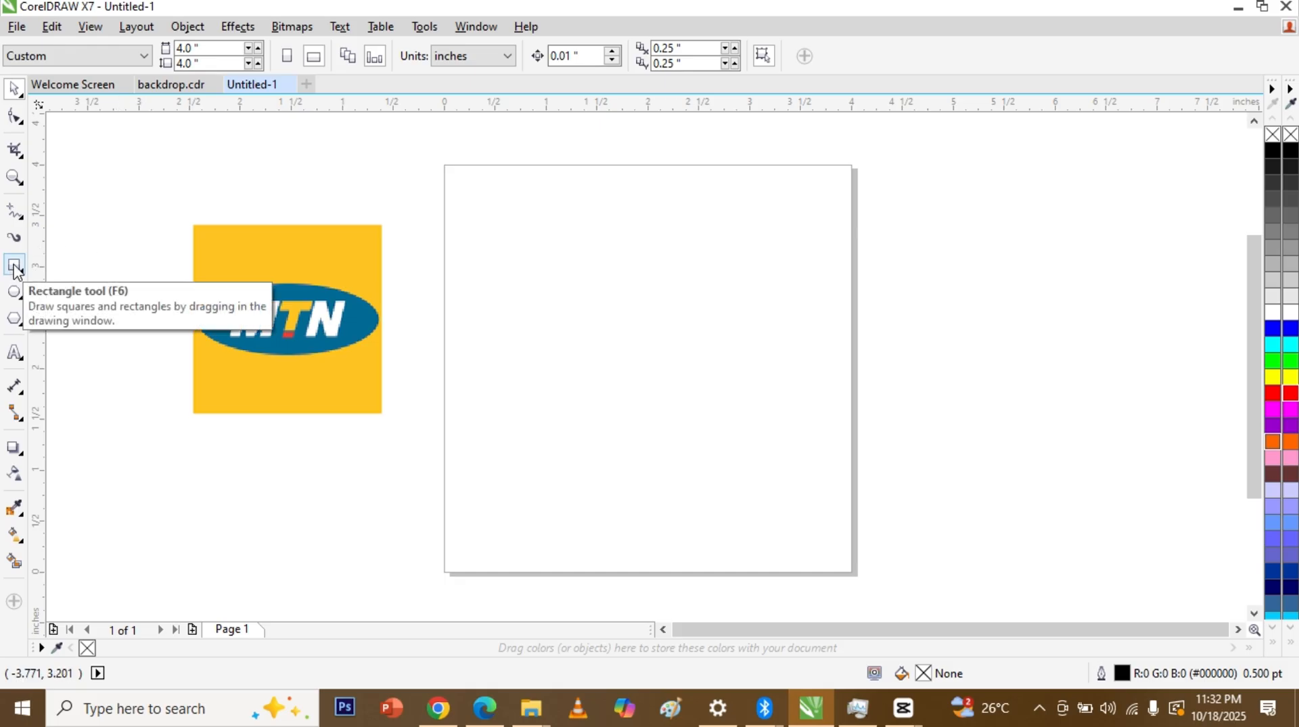
Step: Draw a 2.785 × 2.037 in rectangle and move it to the middle of the page
{"action": "left_click", "coordinate": [15, 267]}
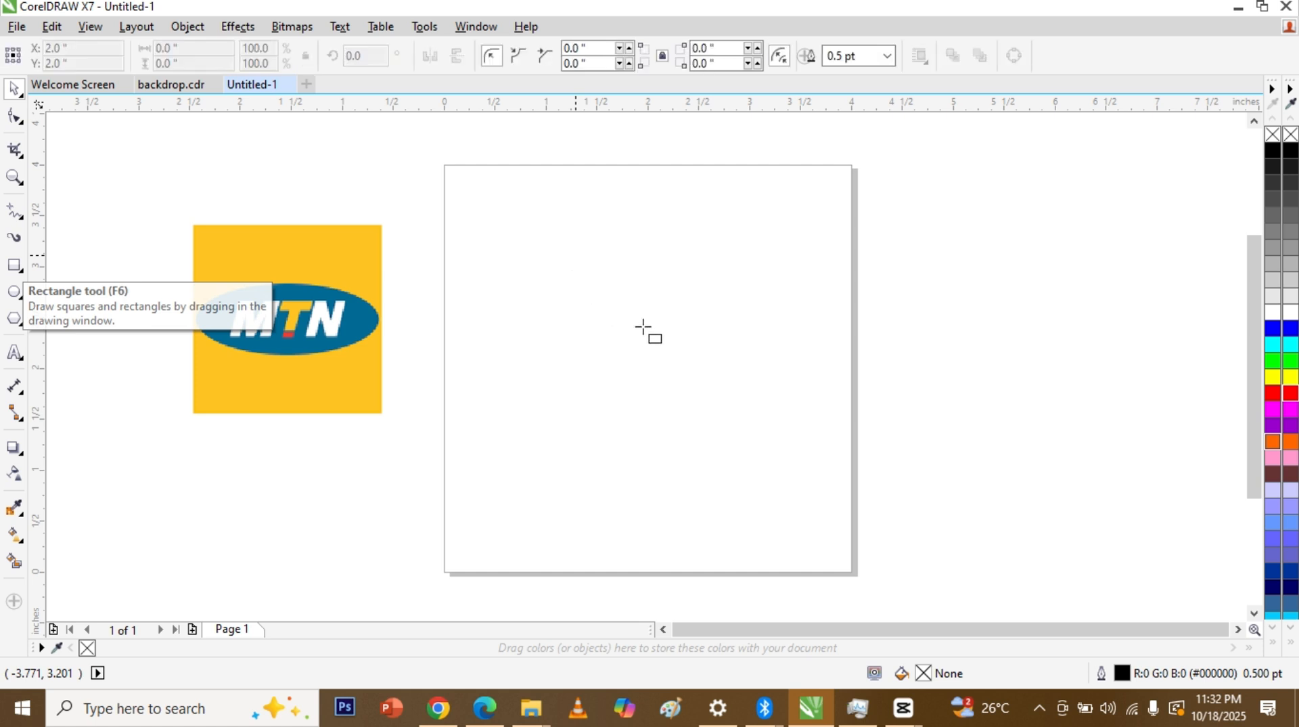
{"action": "left_click_drag", "start_coordinate": [667, 352], "coordinate": [717, 359]}
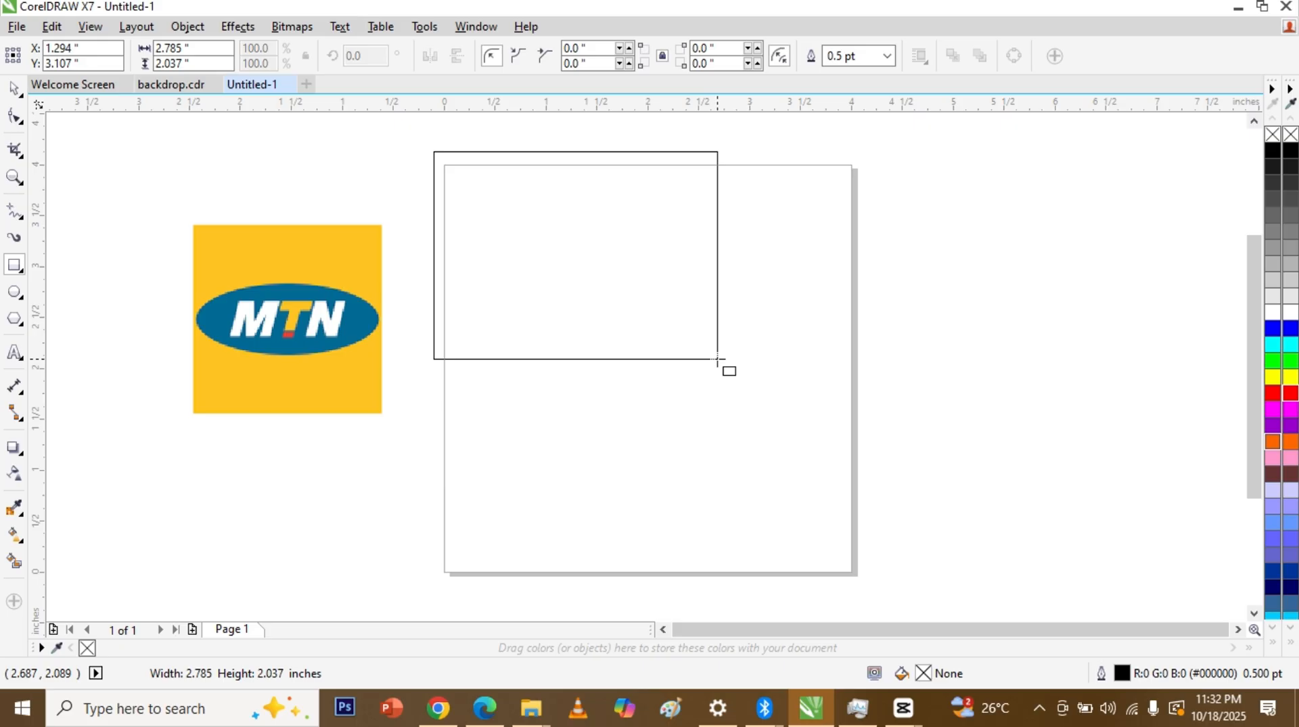
{"action": "left_click_drag", "start_coordinate": [718, 359], "coordinate": [717, 359]}
{"action": "key", "text": "space"}
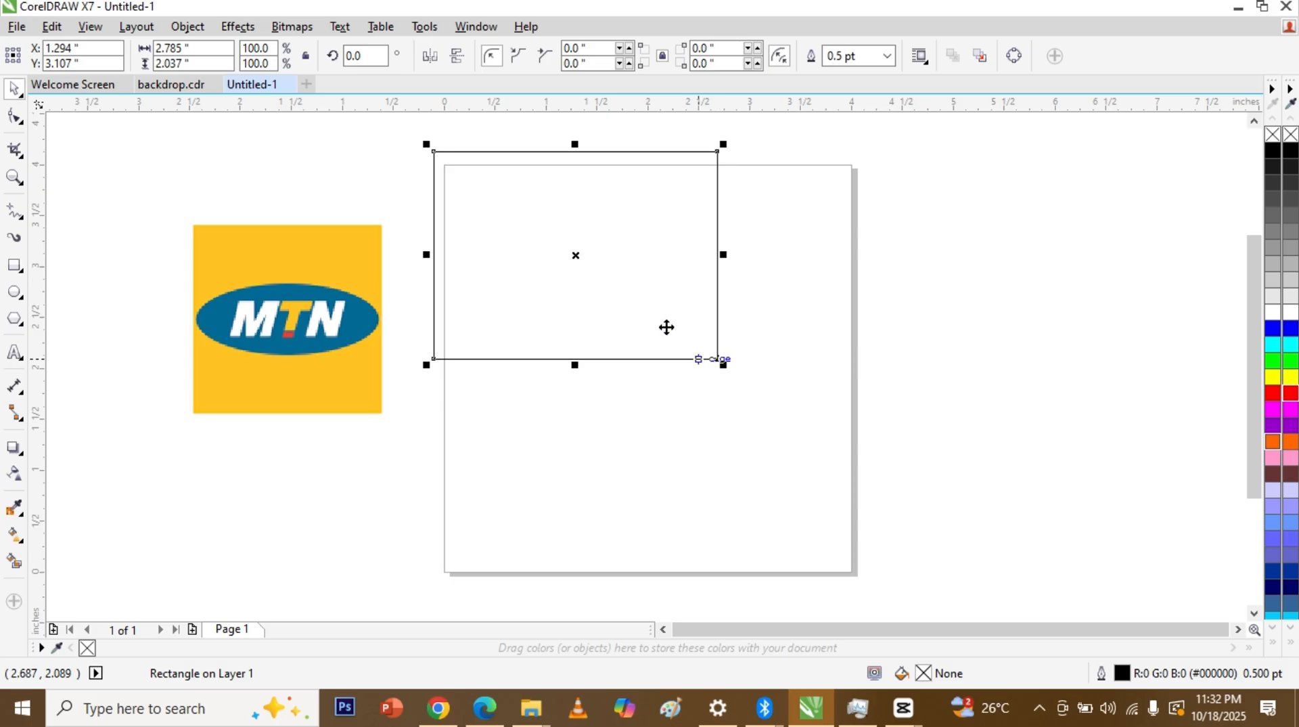
{"action": "left_click_drag", "start_coordinate": [637, 305], "coordinate": [670, 365]}
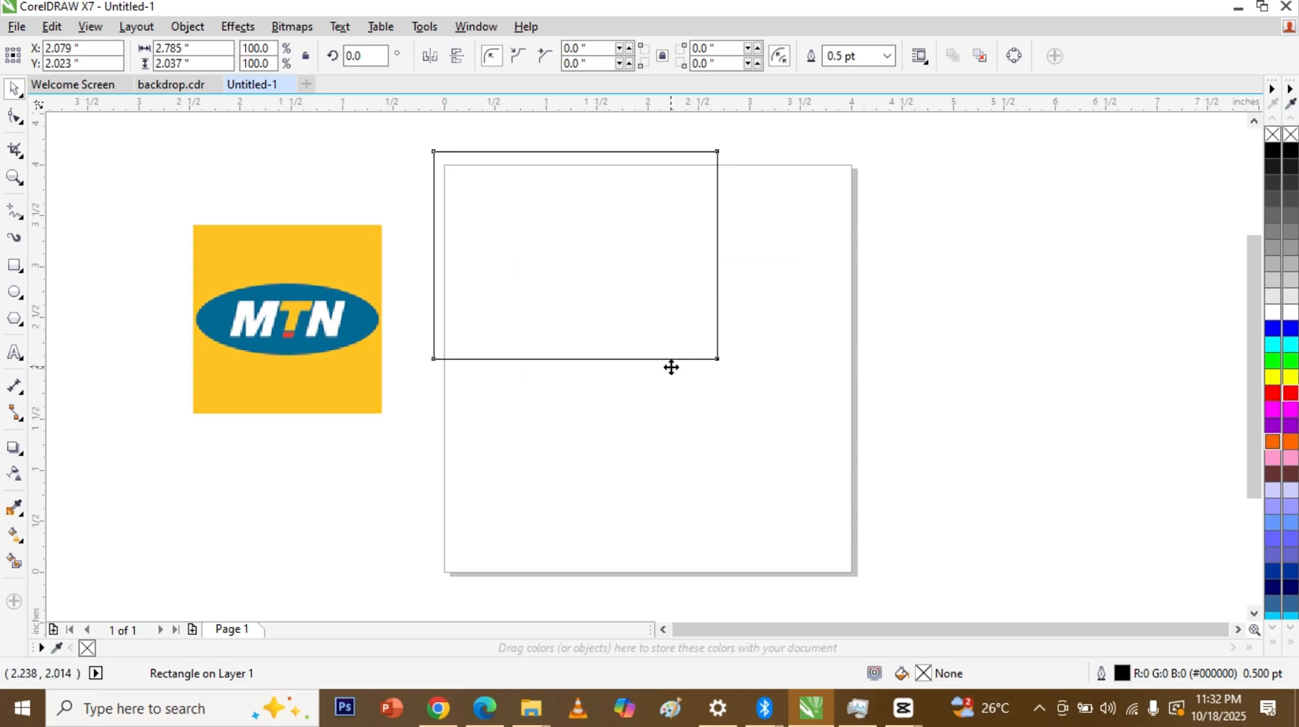
{"action": "left_click", "coordinate": [951, 373]}
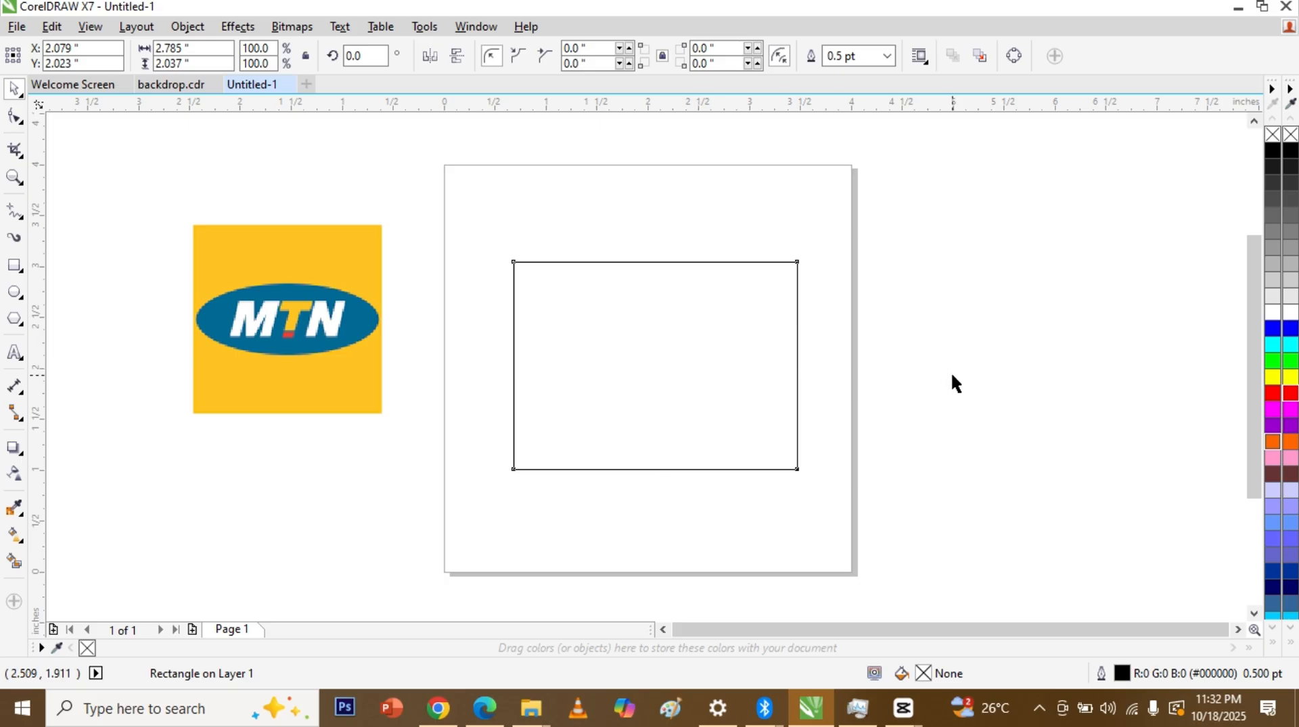
{"action": "left_click", "coordinate": [754, 417]}
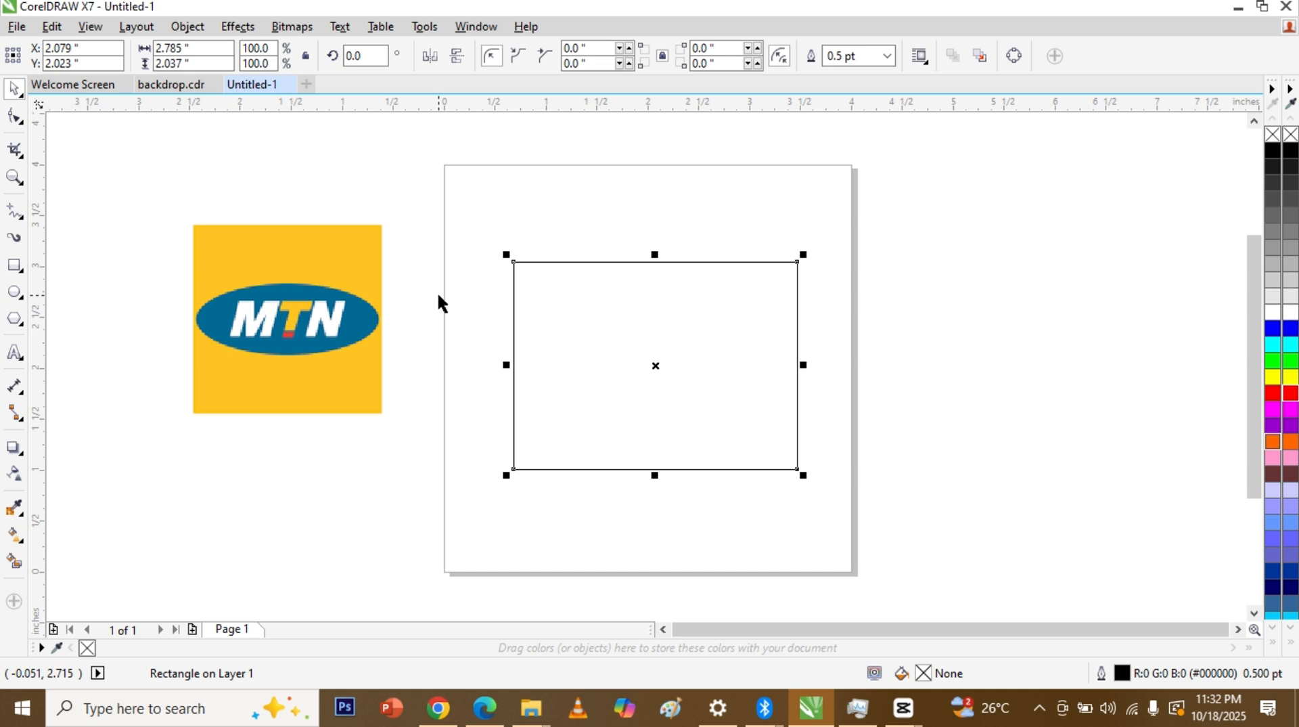
Step: Give the rectangle a solid yellow fill and remove its black outline
{"action": "left_click", "coordinate": [1272, 380]}
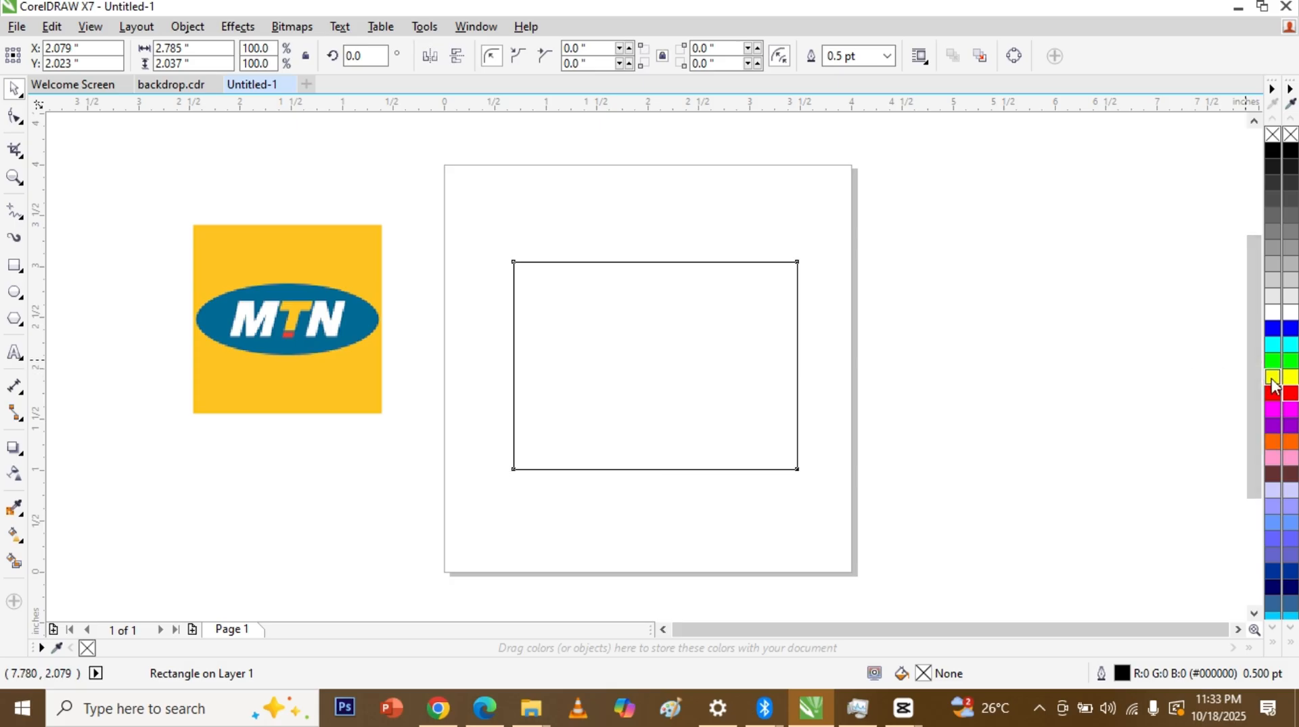
{"action": "right_click", "coordinate": [1272, 138]}
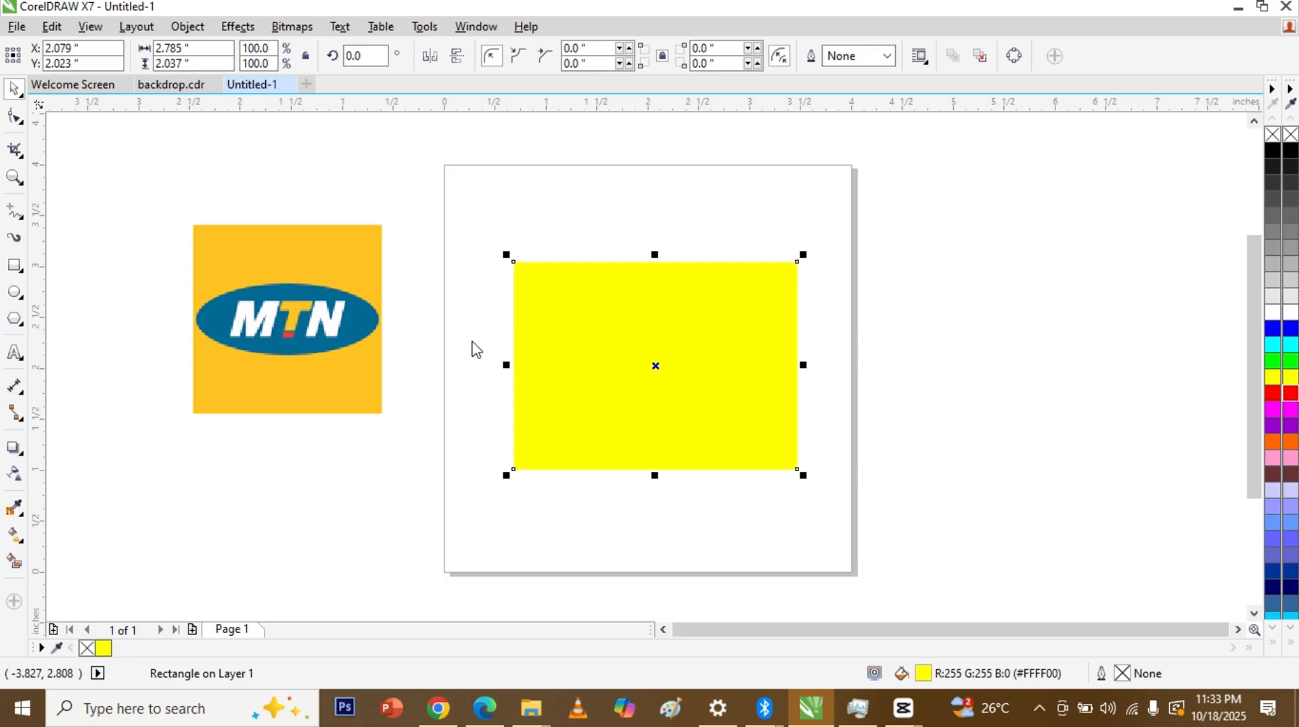
{"action": "key", "text": "F7"}
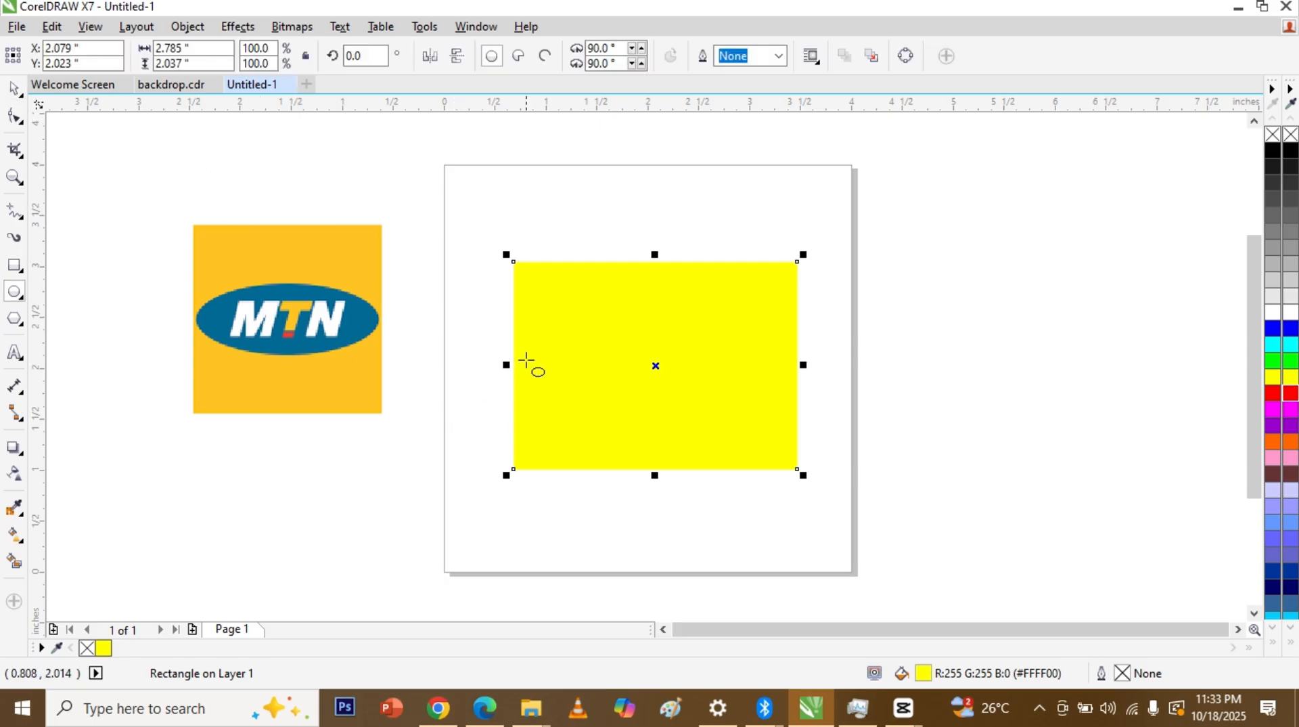
Step: Draw an ellipse of about 2.27 × 1.10 in and snap it to the yellow rectangle's centre
{"action": "left_click_drag", "start_coordinate": [538, 333], "coordinate": [771, 447]}
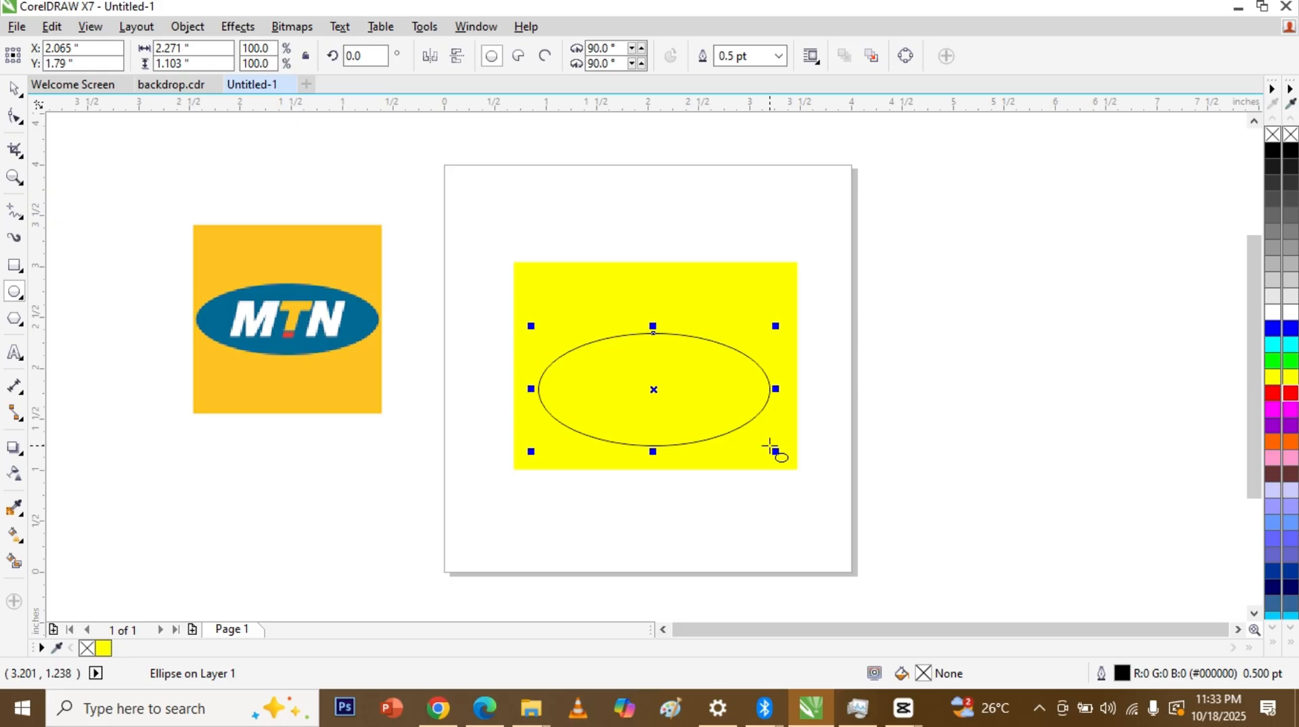
{"action": "key", "text": "space"}
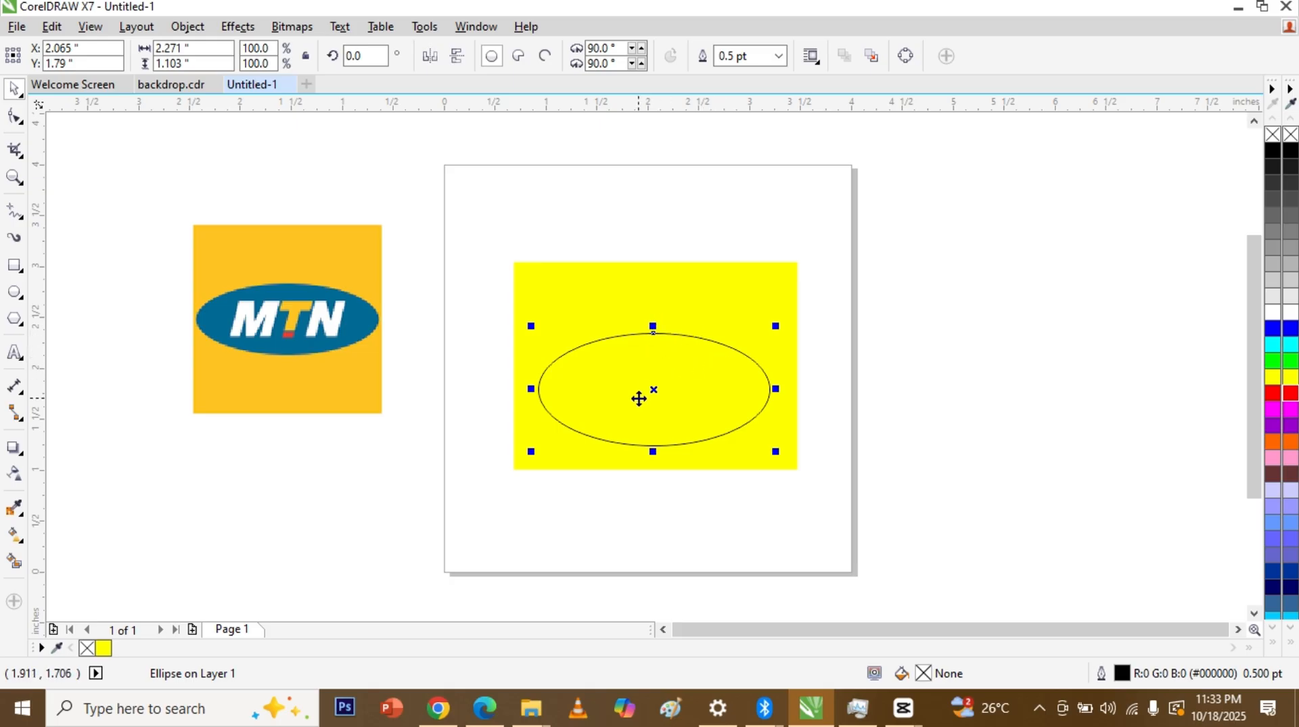
{"action": "left_click_drag", "start_coordinate": [653, 390], "coordinate": [655, 362]}
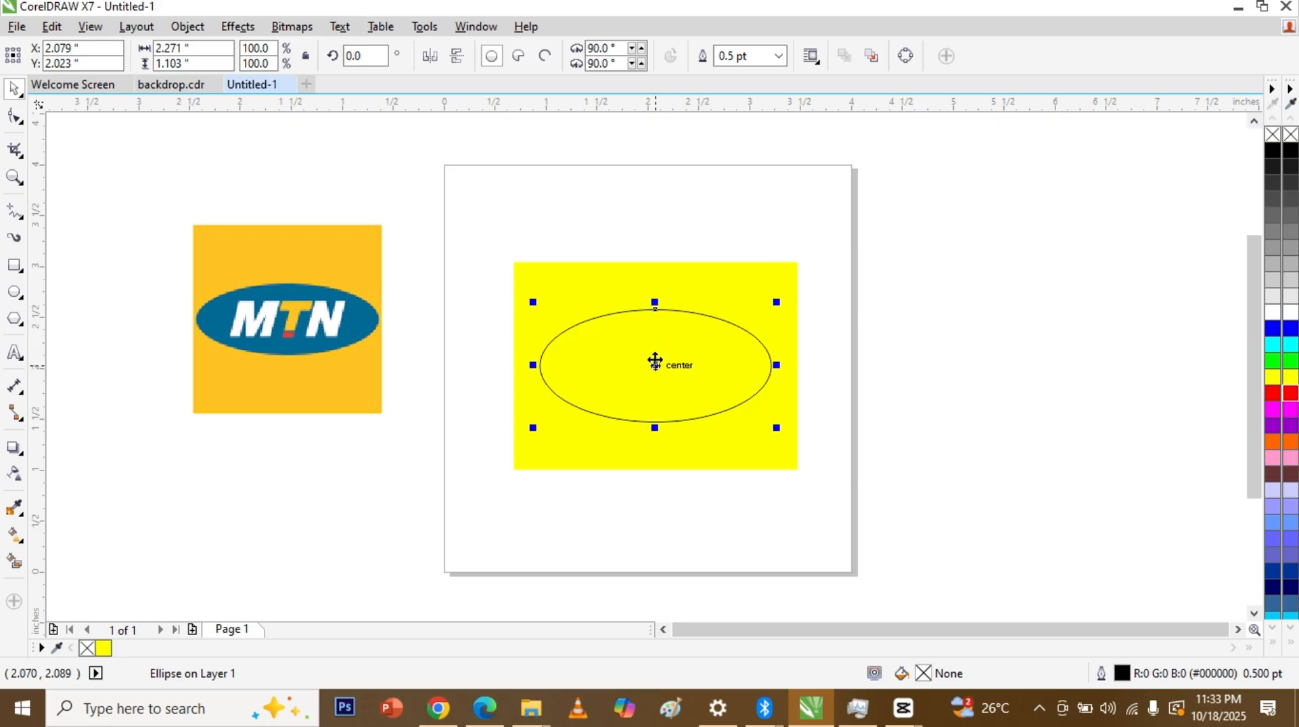
{"action": "left_click_drag", "start_coordinate": [655, 361], "coordinate": [659, 366]}
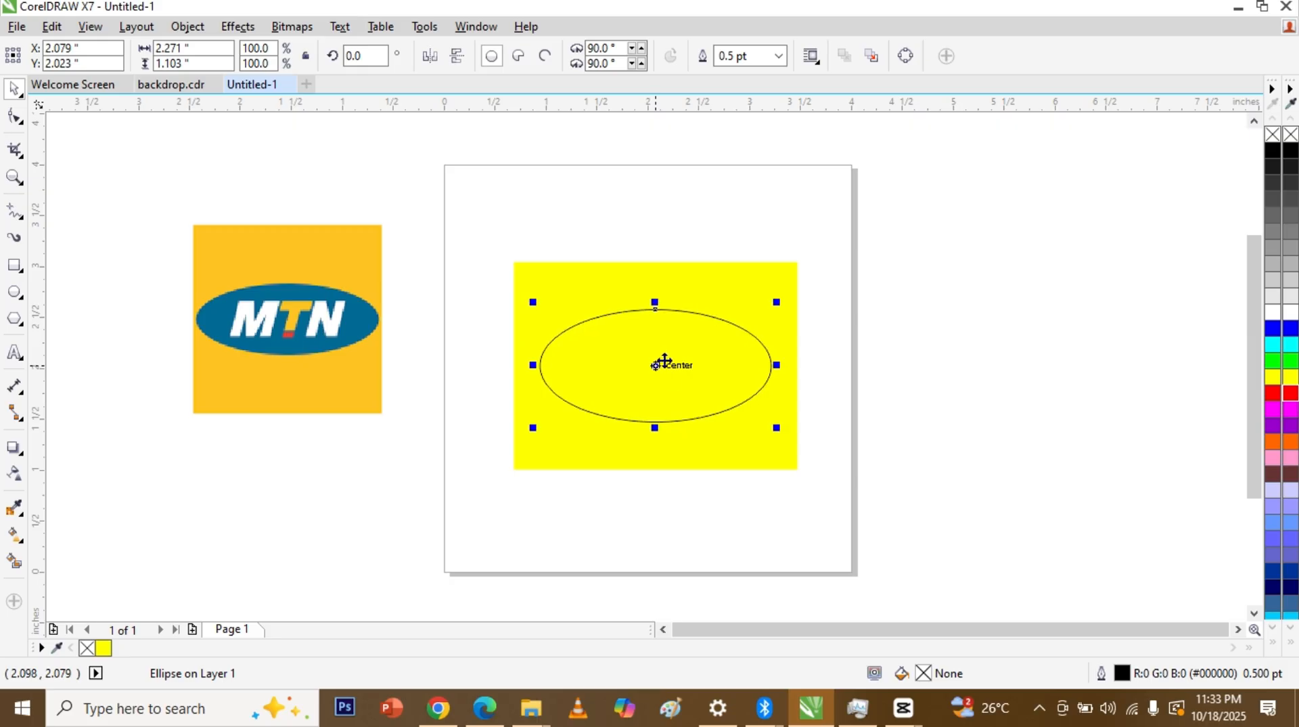
{"action": "left_click", "coordinate": [908, 398]}
{"action": "left_click", "coordinate": [748, 397]}
{"action": "left_click", "coordinate": [737, 432]}
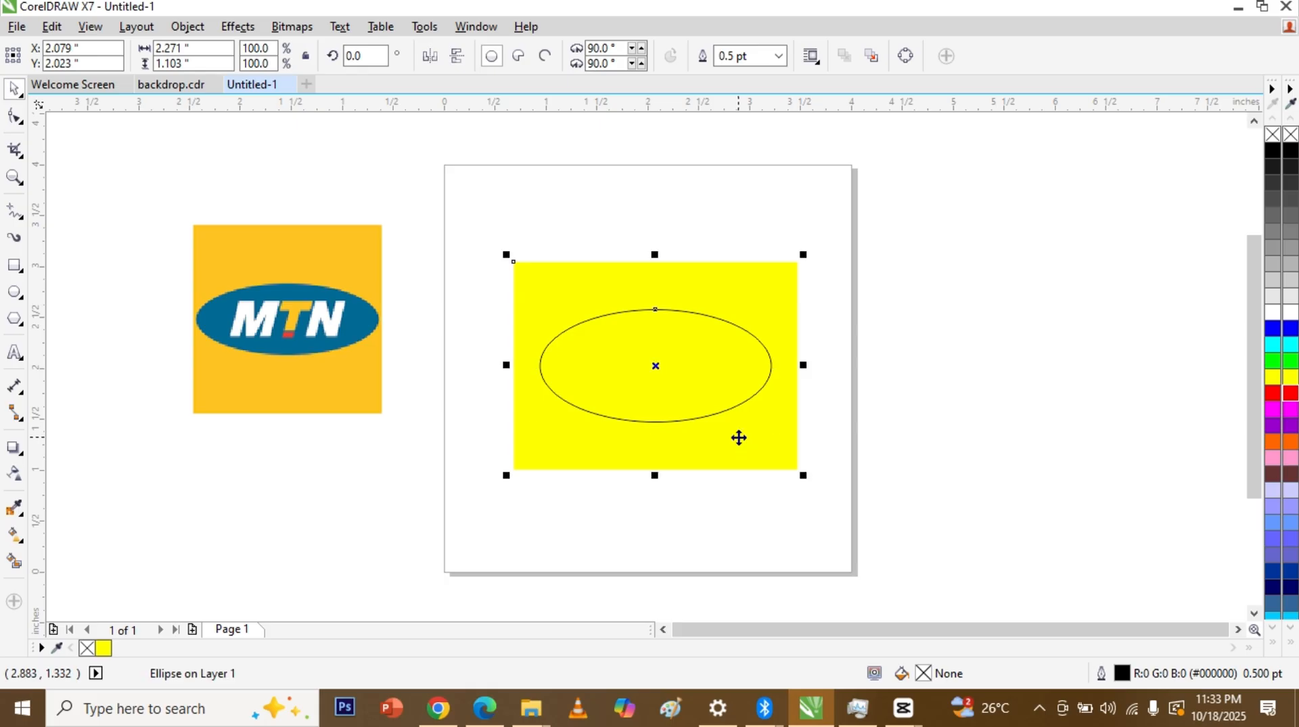
{"action": "left_click", "coordinate": [930, 433]}
{"action": "left_click", "coordinate": [745, 387]}
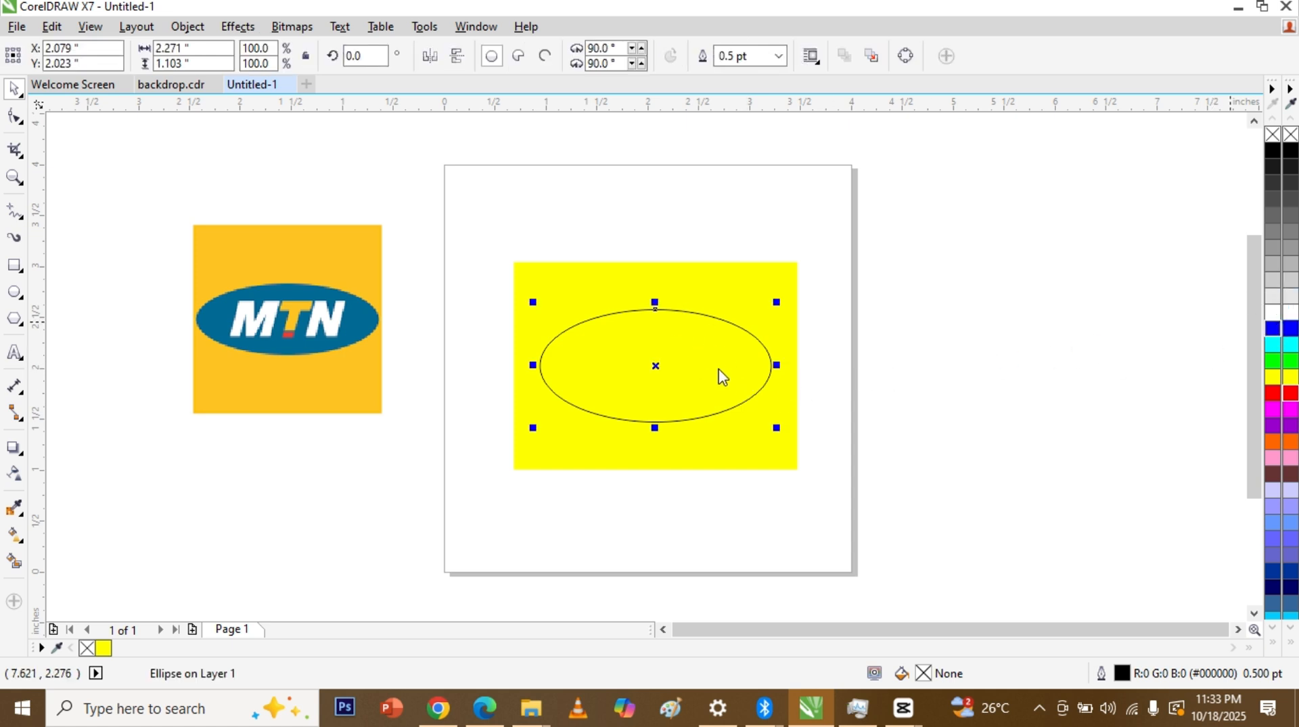
Step: Fill the ellipse with blue from the palette and remove its outline
{"action": "left_click", "coordinate": [1274, 330]}
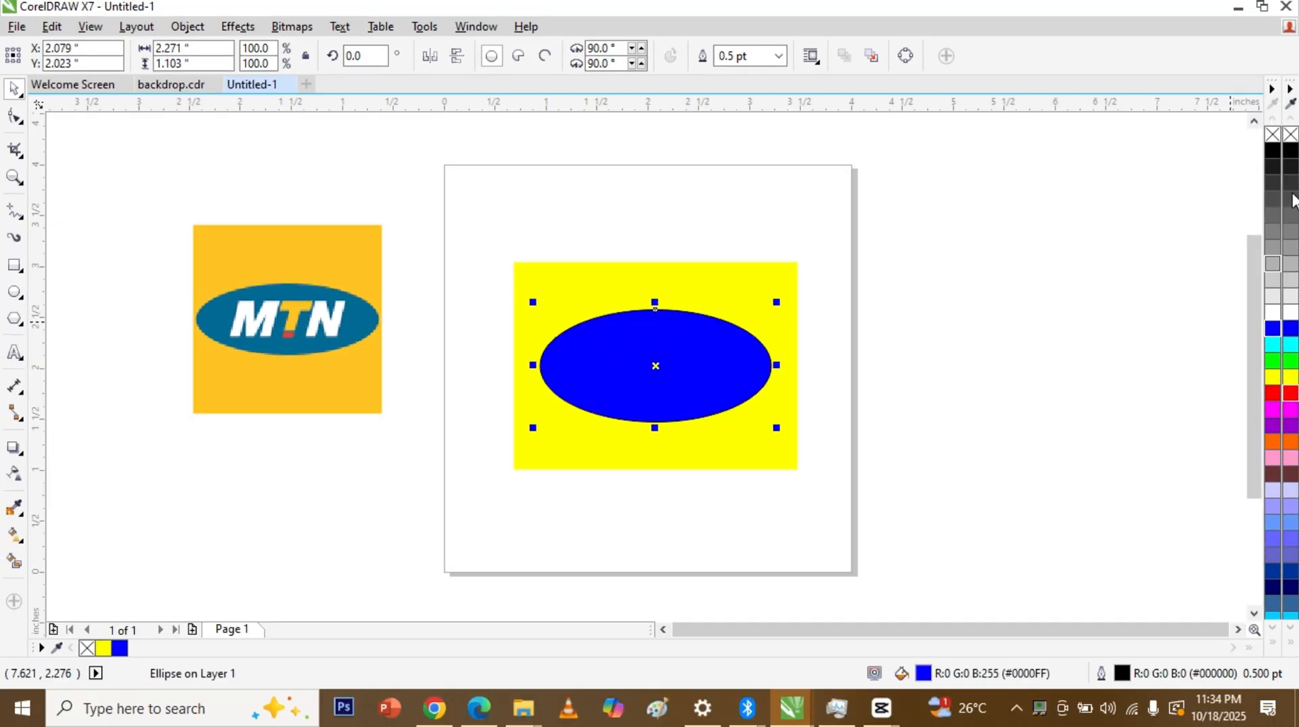
{"action": "right_click", "coordinate": [1274, 134]}
{"action": "left_click", "coordinate": [1043, 281]}
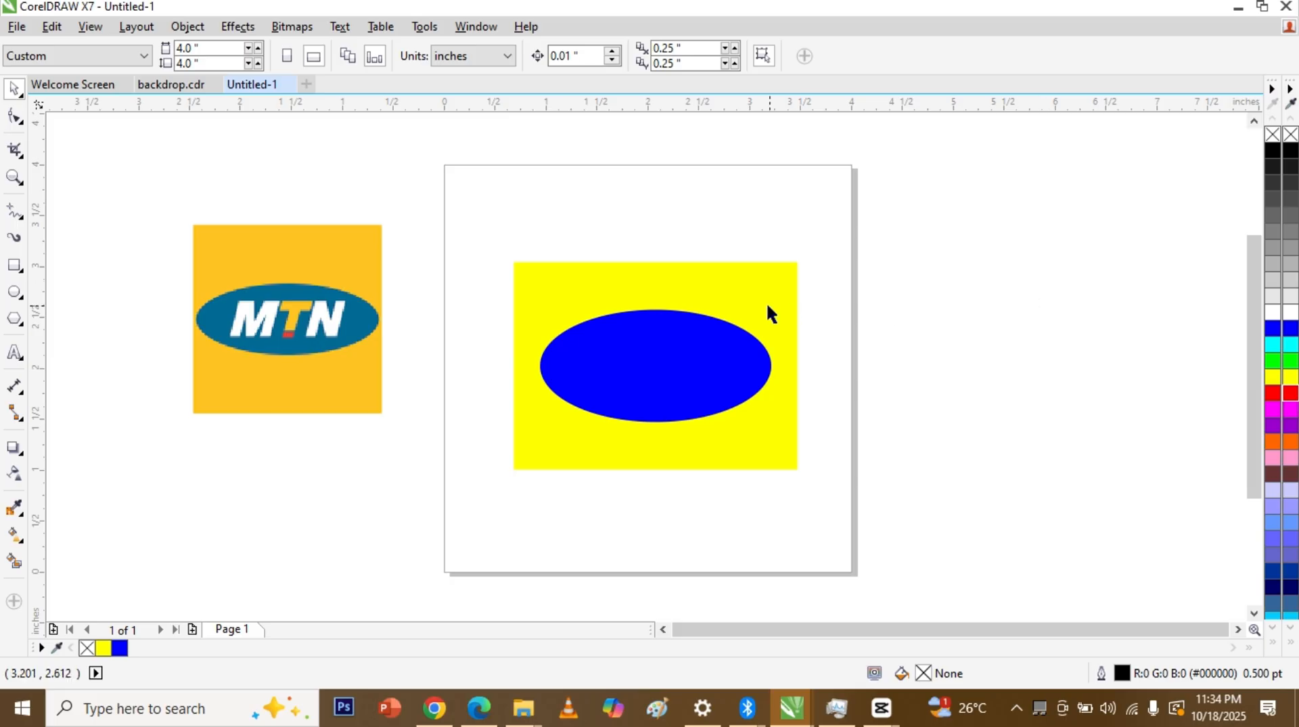
{"action": "left_click", "coordinate": [731, 391]}
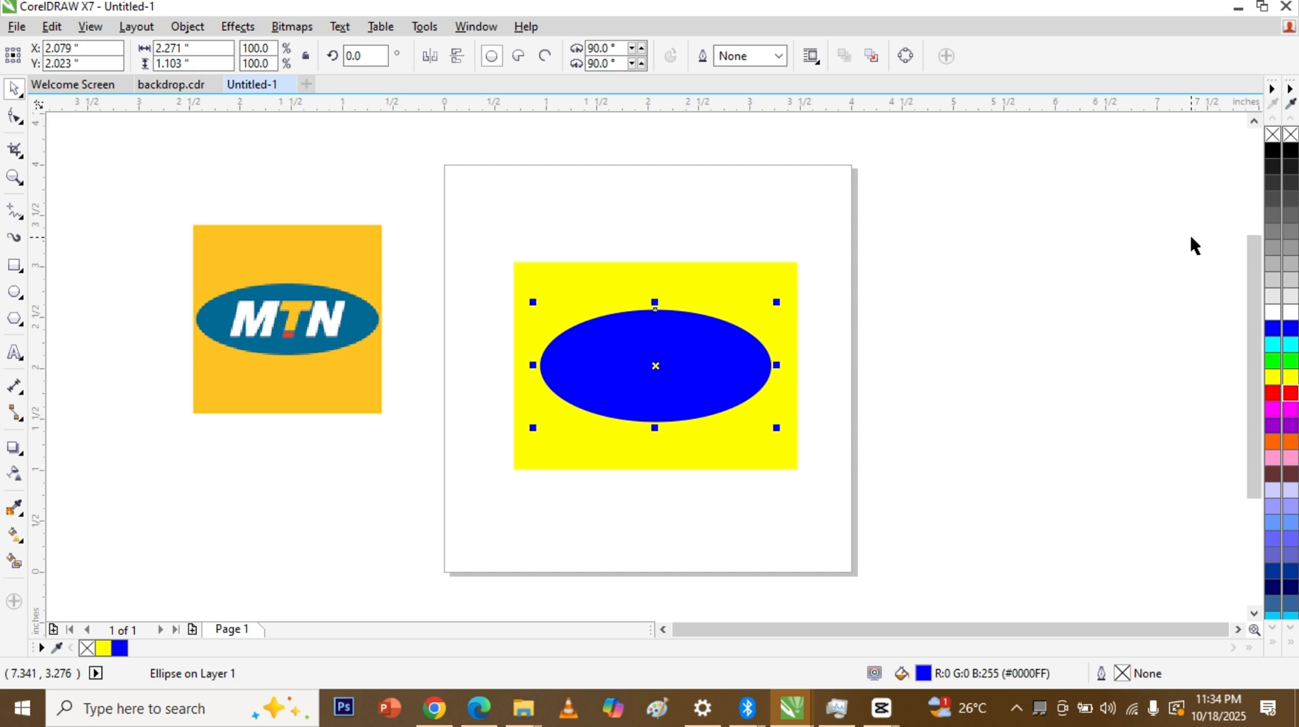
Step: Tint the ellipse's blue with black, then white, until it reaches #46469E
{"action": "left_click", "coordinate": [1270, 152], "text": "ctrl"}
{"action": "left_click", "coordinate": [1271, 153], "text": "ctrl"}
{"action": "left_click", "coordinate": [1271, 154], "text": "ctrl"}
{"action": "left_click", "coordinate": [1271, 155], "text": "ctrl"}
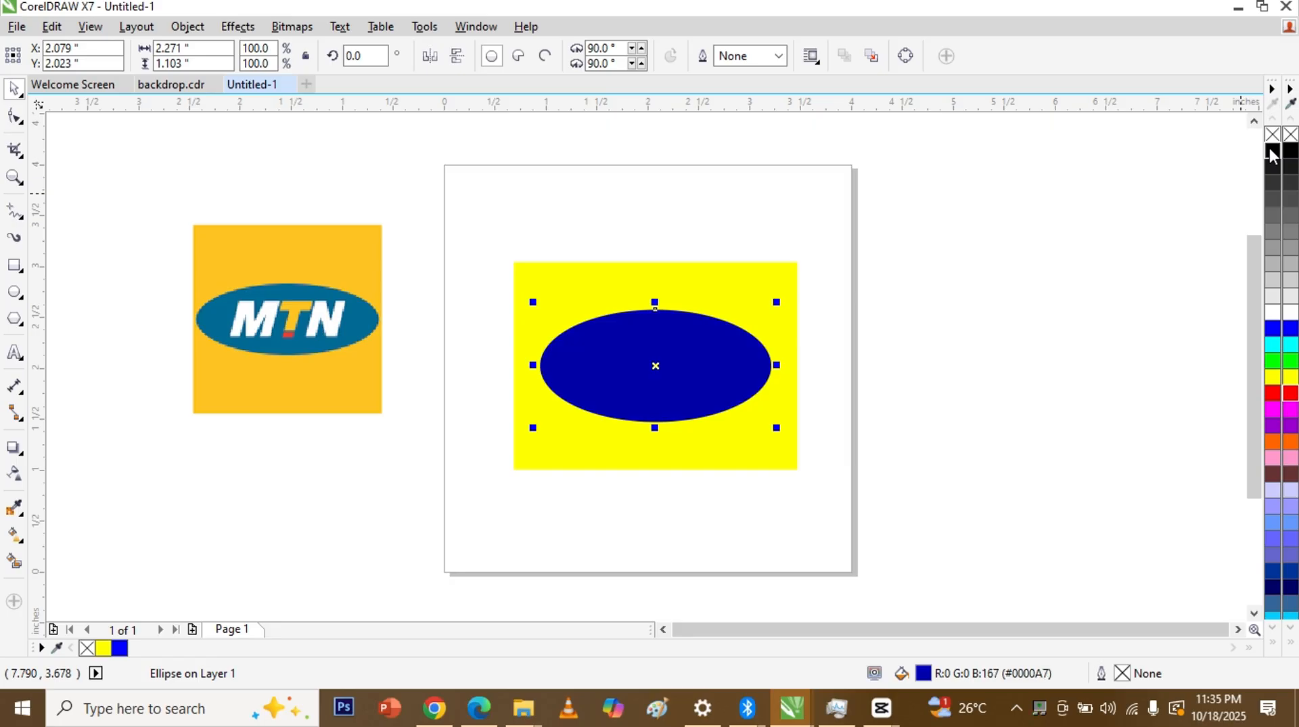
{"action": "left_click", "coordinate": [1271, 155], "text": "ctrl"}
{"action": "left_click", "coordinate": [1271, 155], "text": "ctrl"}
{"action": "left_click", "coordinate": [1271, 155], "text": "ctrl"}
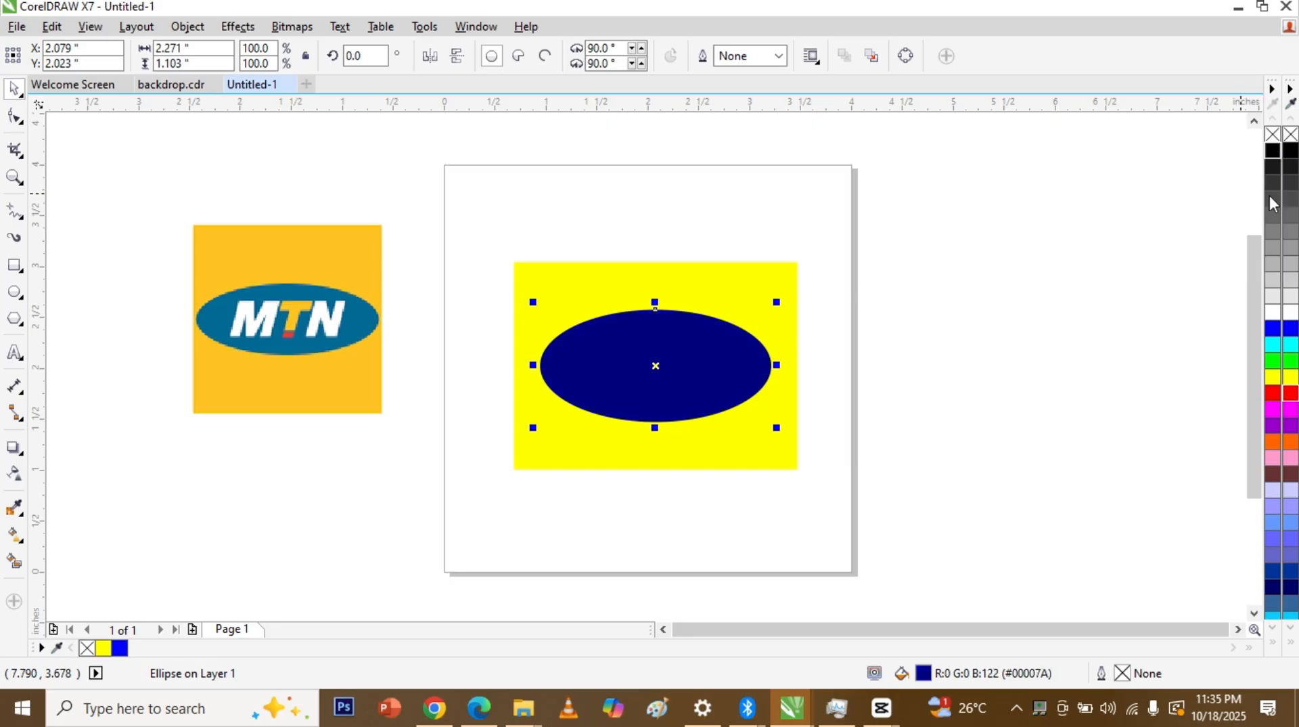
{"action": "left_click", "coordinate": [1272, 317], "text": "ctrl"}
{"action": "left_click", "coordinate": [1272, 316], "text": "ctrl"}
{"action": "left_click", "coordinate": [1272, 316], "text": "ctrl"}
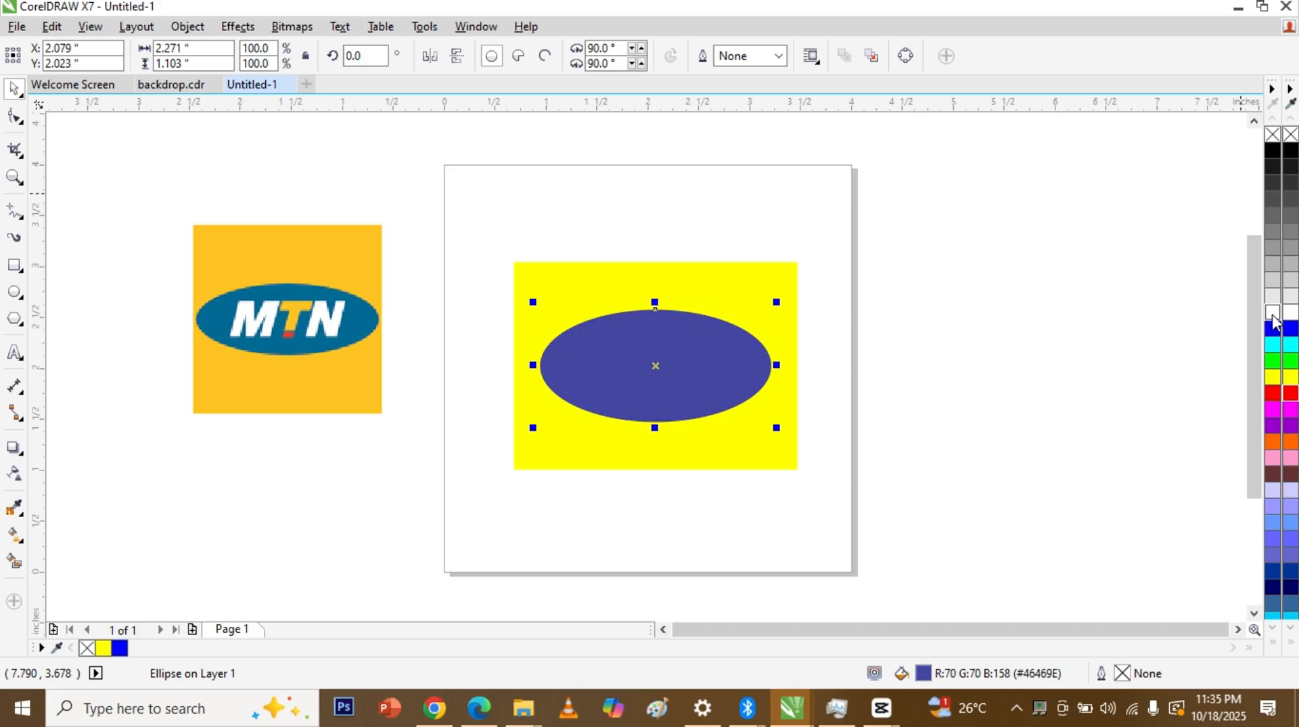
{"action": "left_click", "coordinate": [1010, 466]}
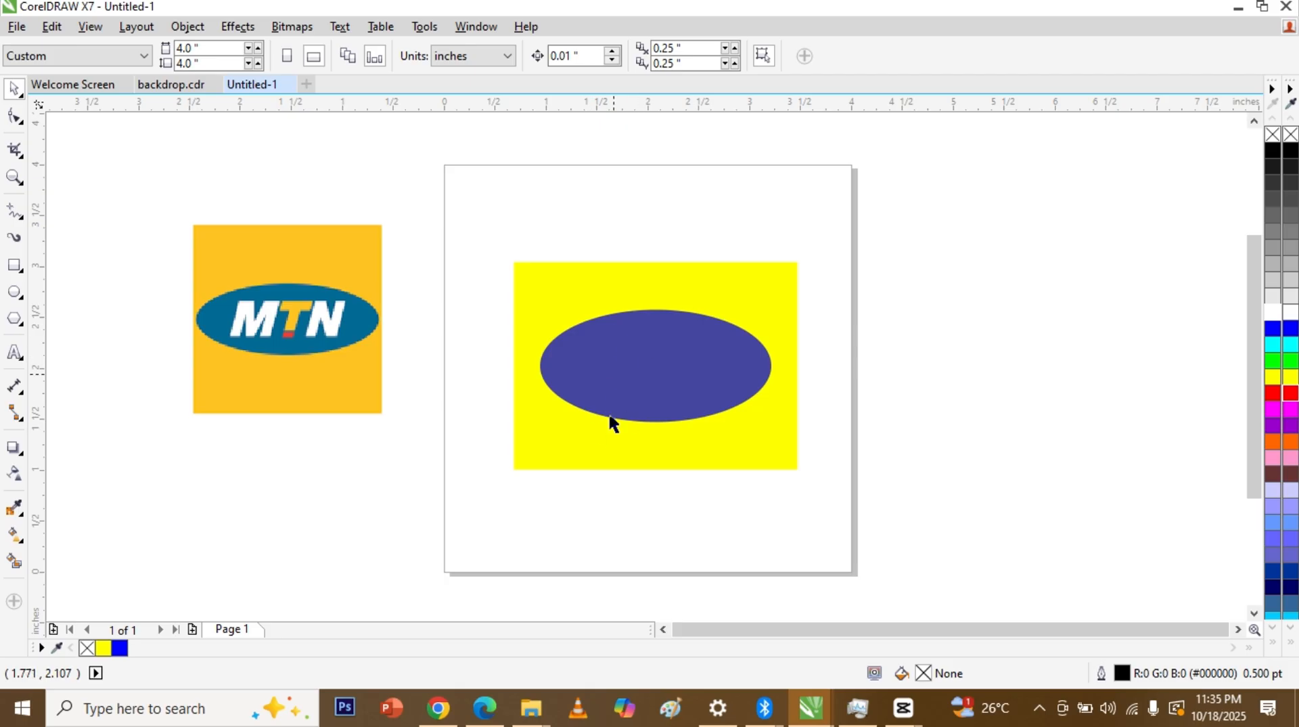
Step: Mix red into the rectangle's yellow for a deeper golden tone, undoing one tint too many
{"action": "left_click", "coordinate": [740, 283]}
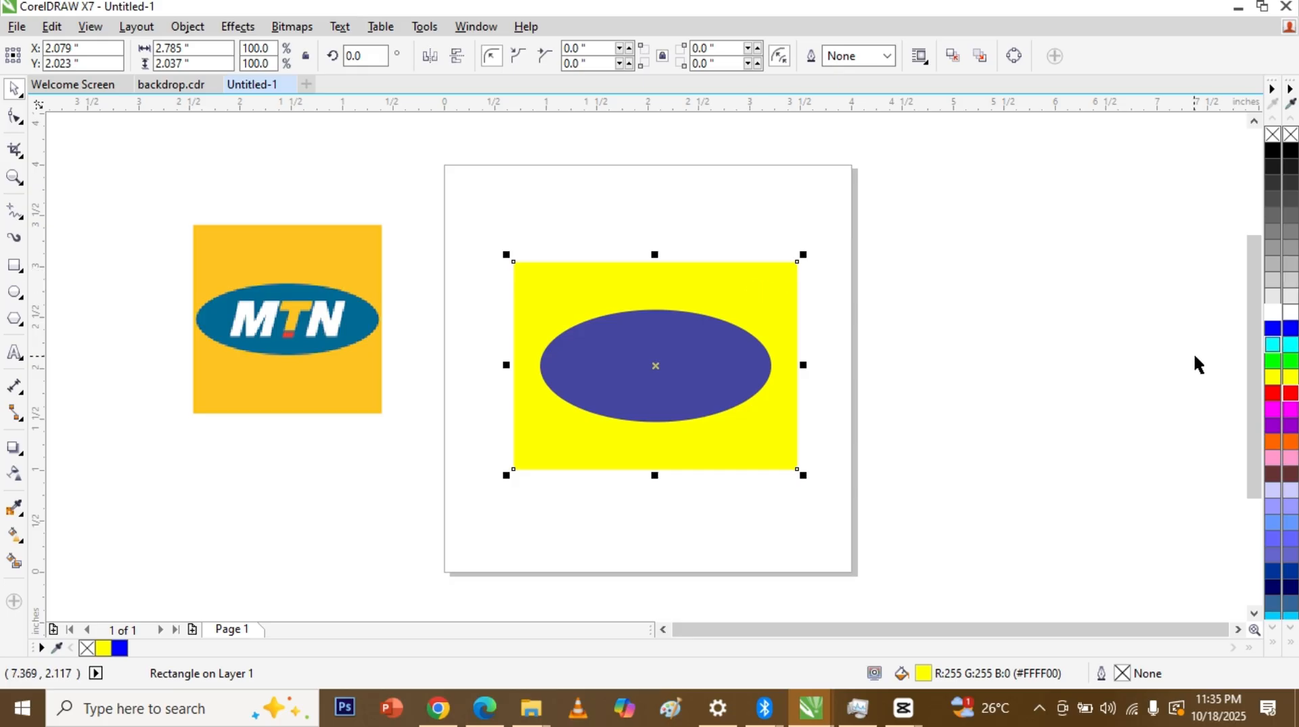
{"action": "left_click", "coordinate": [1271, 395], "text": "ctrl"}
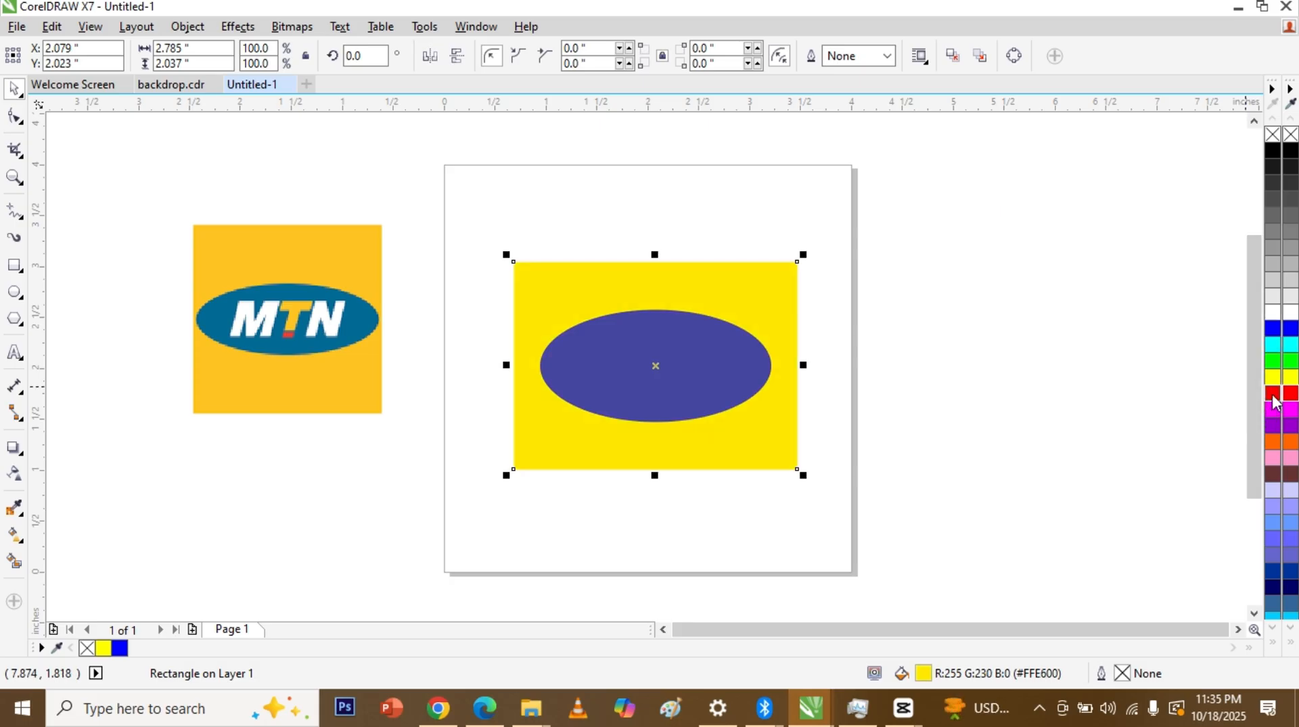
{"action": "left_click", "coordinate": [1271, 396], "text": "ctrl"}
{"action": "left_click", "coordinate": [1273, 398], "text": "ctrl"}
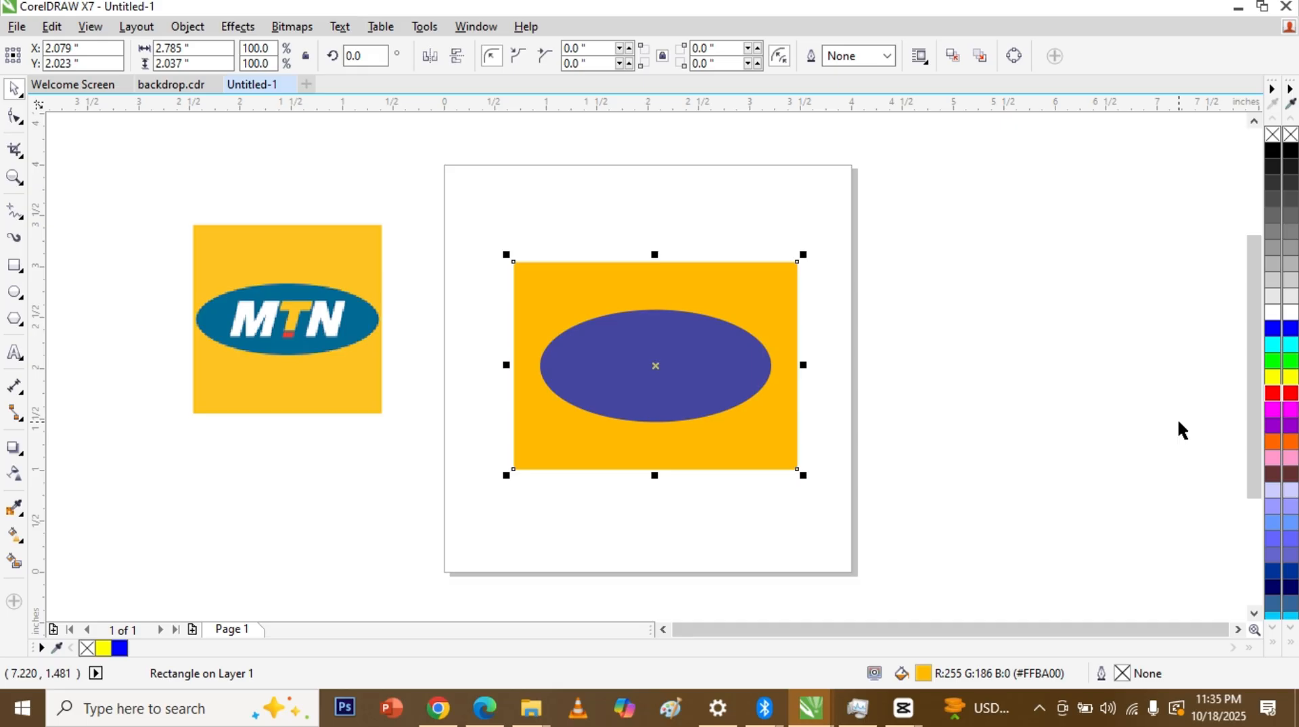
{"action": "key", "text": "ctrl+z"}
{"action": "left_click", "coordinate": [1142, 443]}
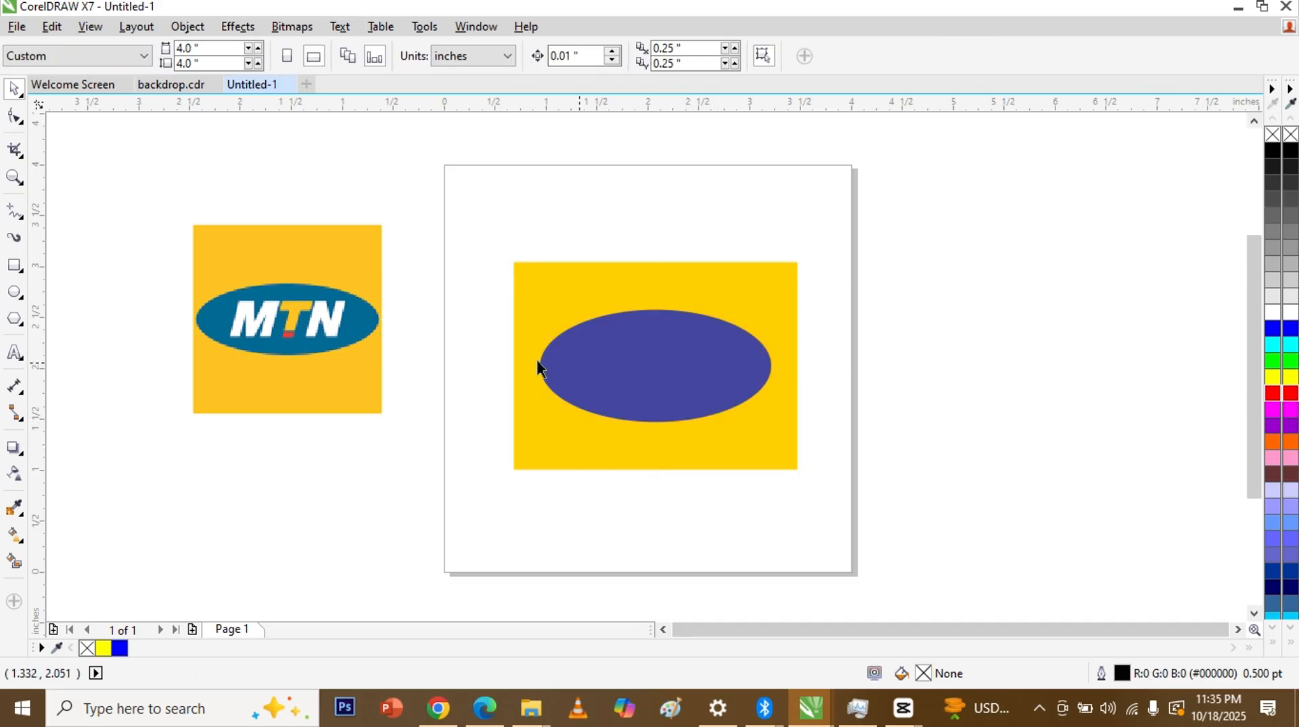
{"action": "left_click", "coordinate": [679, 337]}
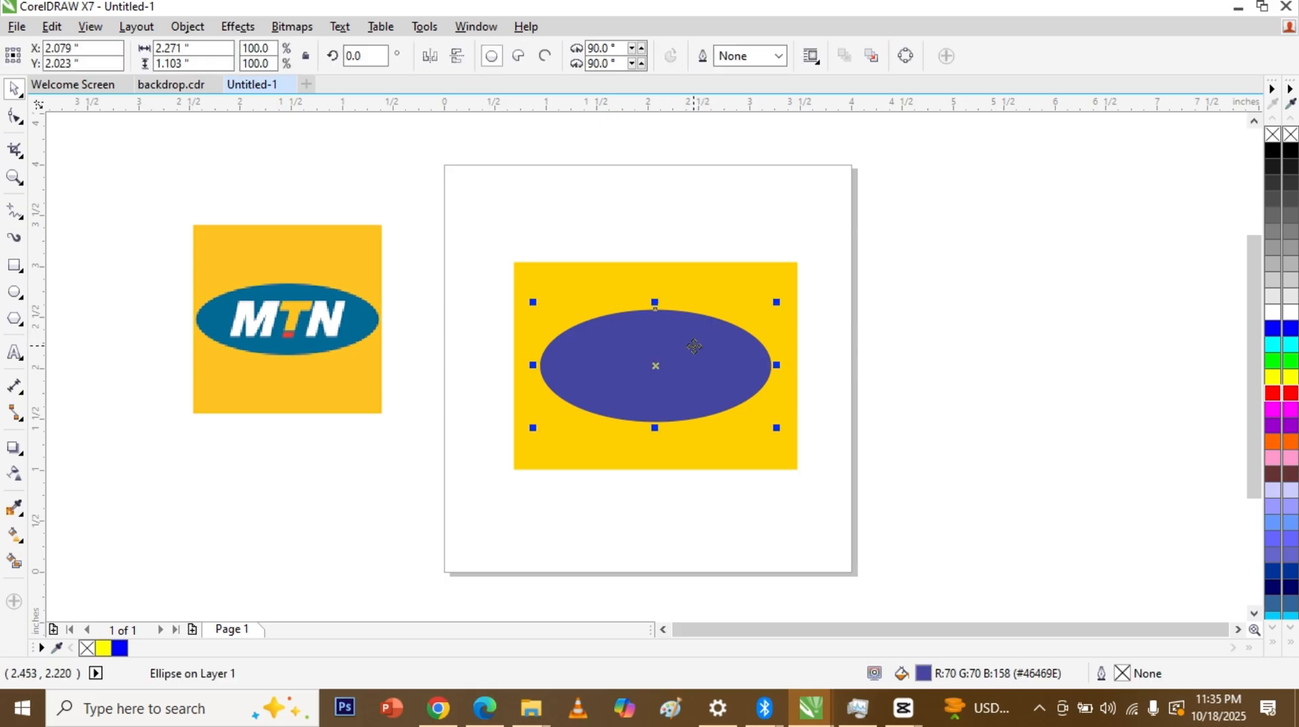
Step: Add the text 'MTN' beside the page and move it onto the blue ellipse
{"action": "left_click", "coordinate": [878, 350]}
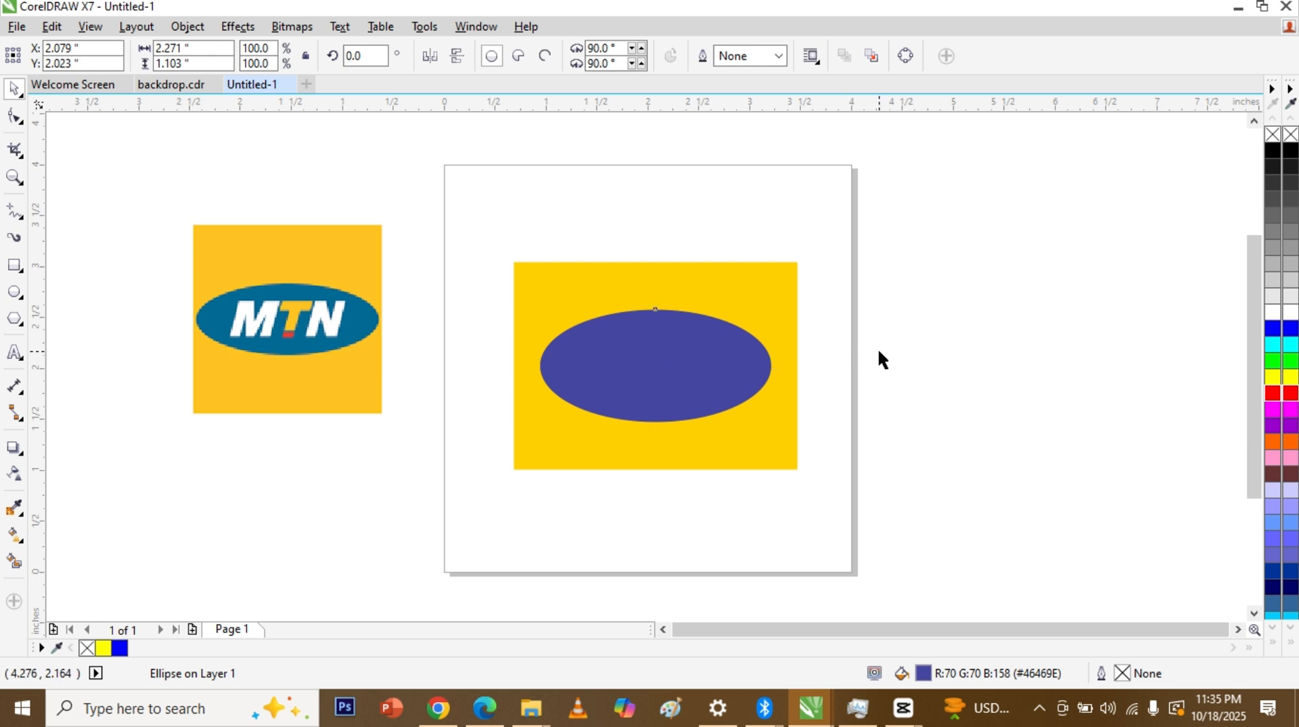
{"action": "left_click", "coordinate": [20, 353]}
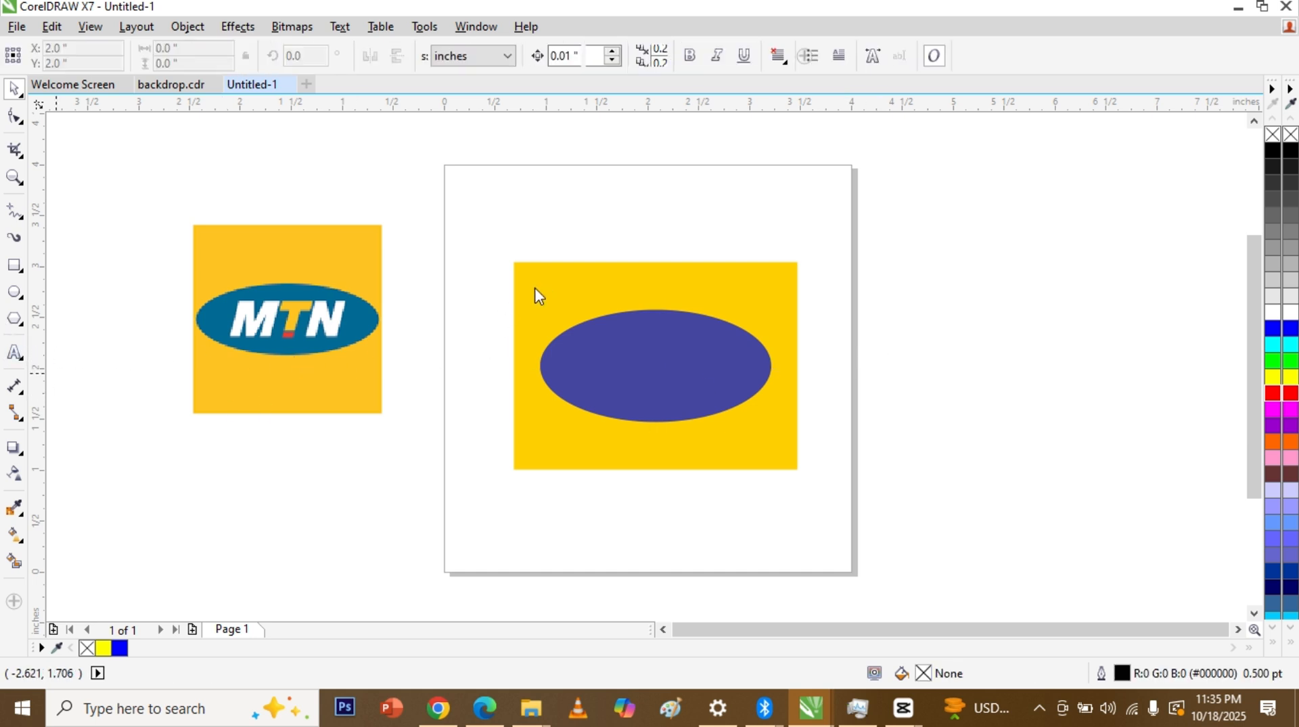
{"action": "left_click", "coordinate": [905, 252]}
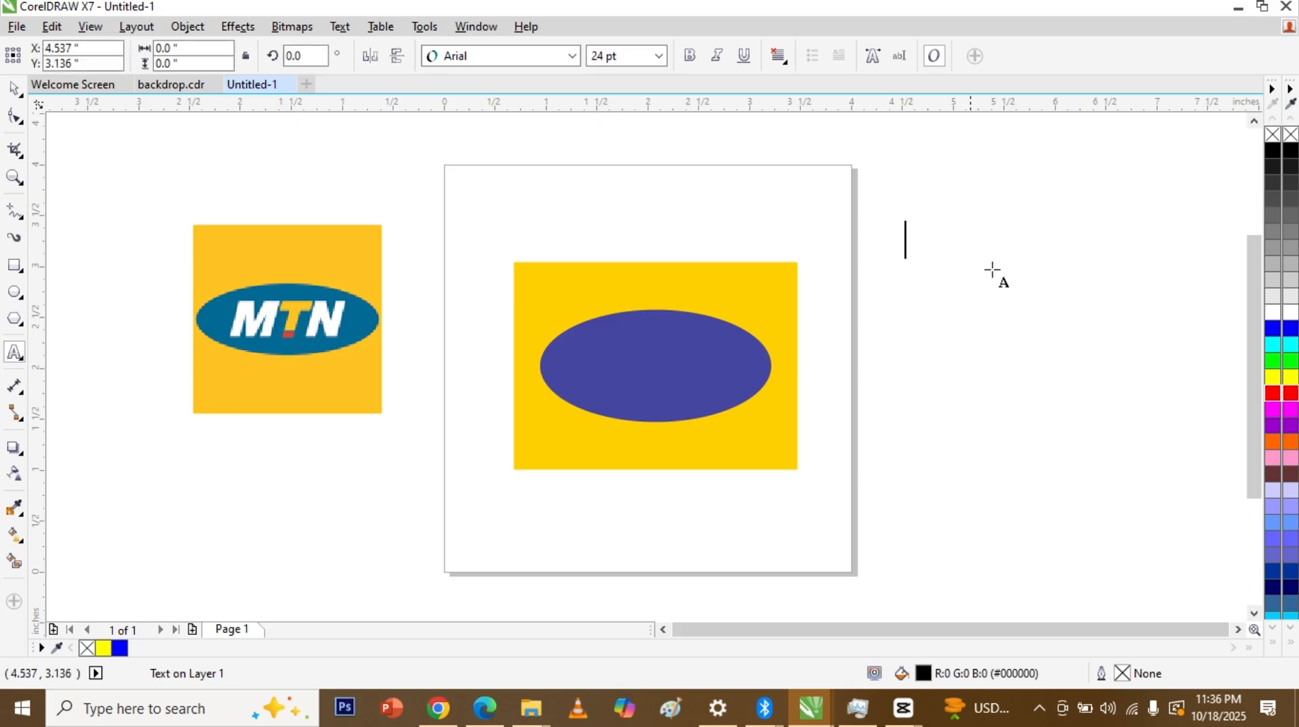
{"action": "type", "text": "MTN"}
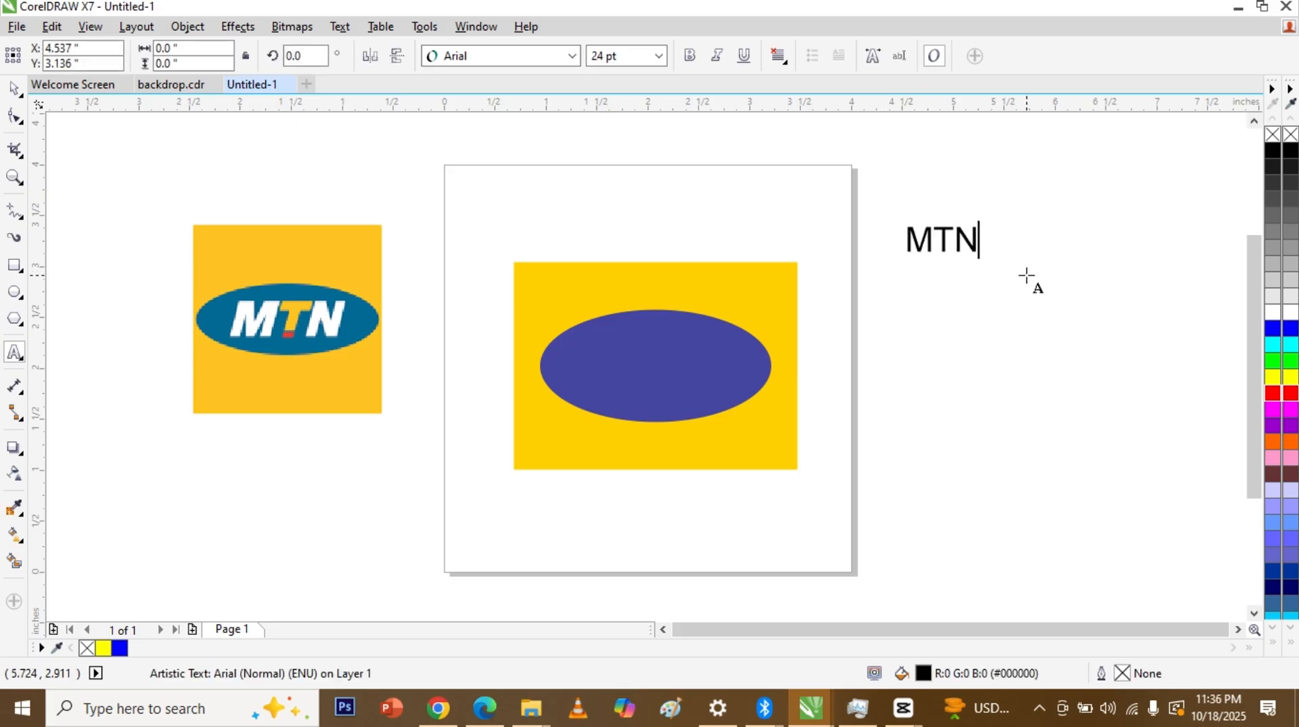
{"action": "key", "text": "ctrl+space"}
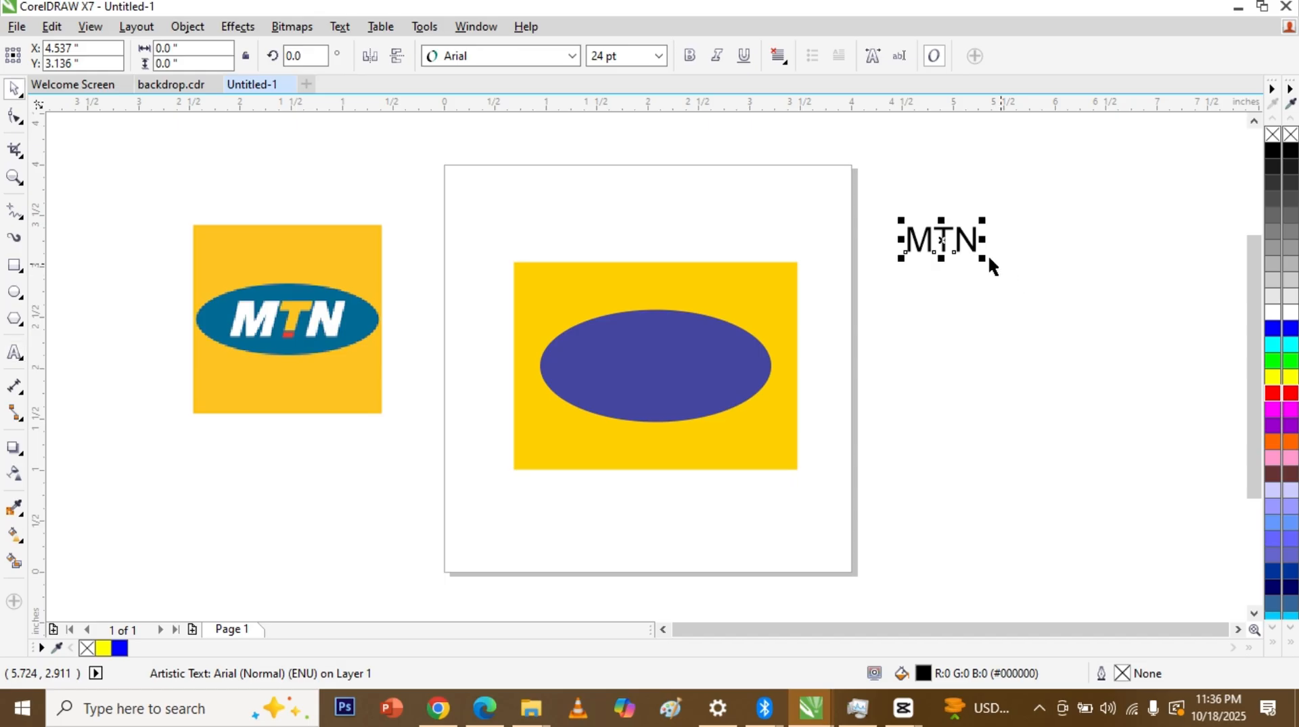
{"action": "left_click_drag", "start_coordinate": [944, 238], "coordinate": [717, 322]}
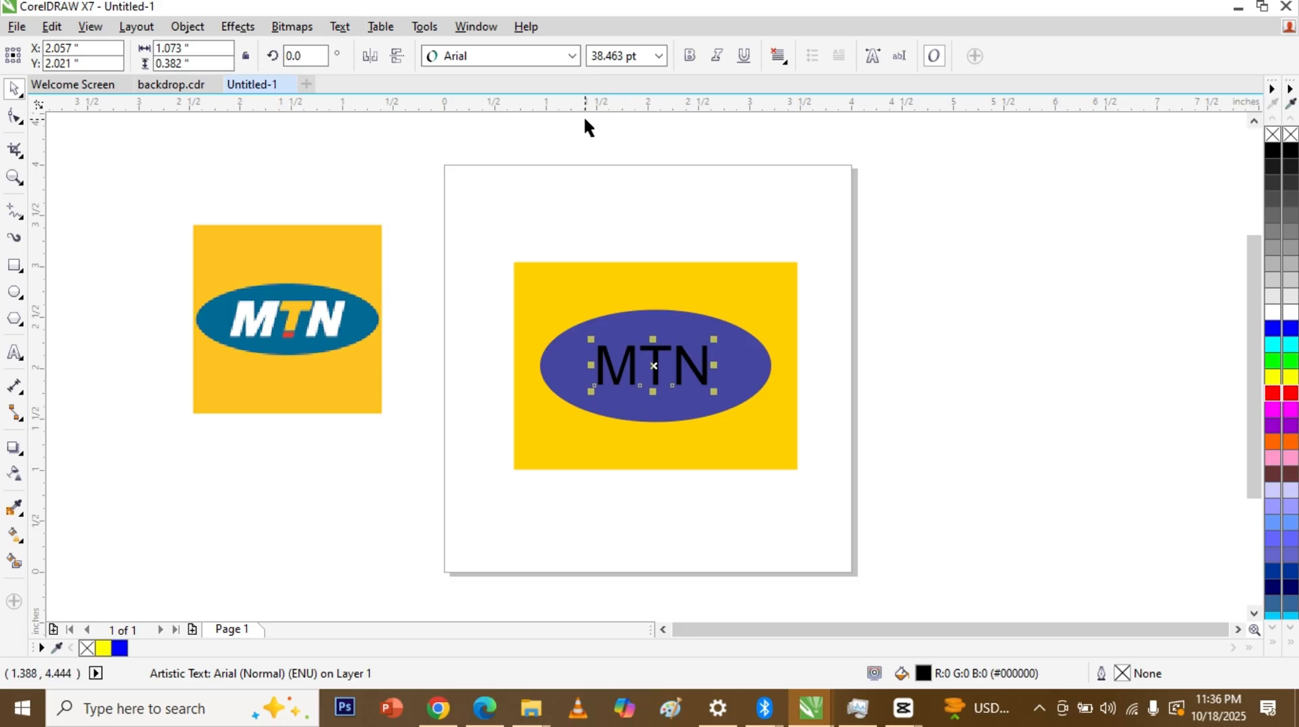
Step: Change the MTN text's font to Helvetica Bold-Italic
{"action": "left_click", "coordinate": [508, 57]}
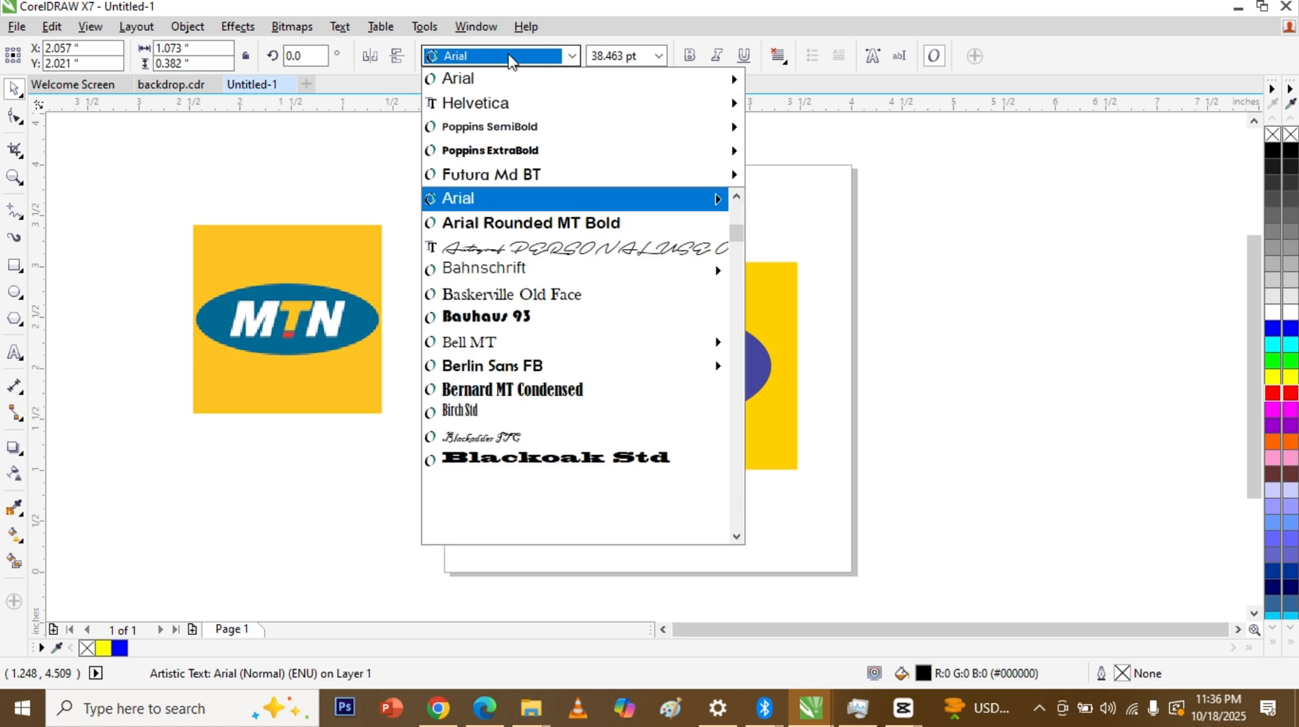
{"action": "mouse_move", "coordinate": [509, 99]}
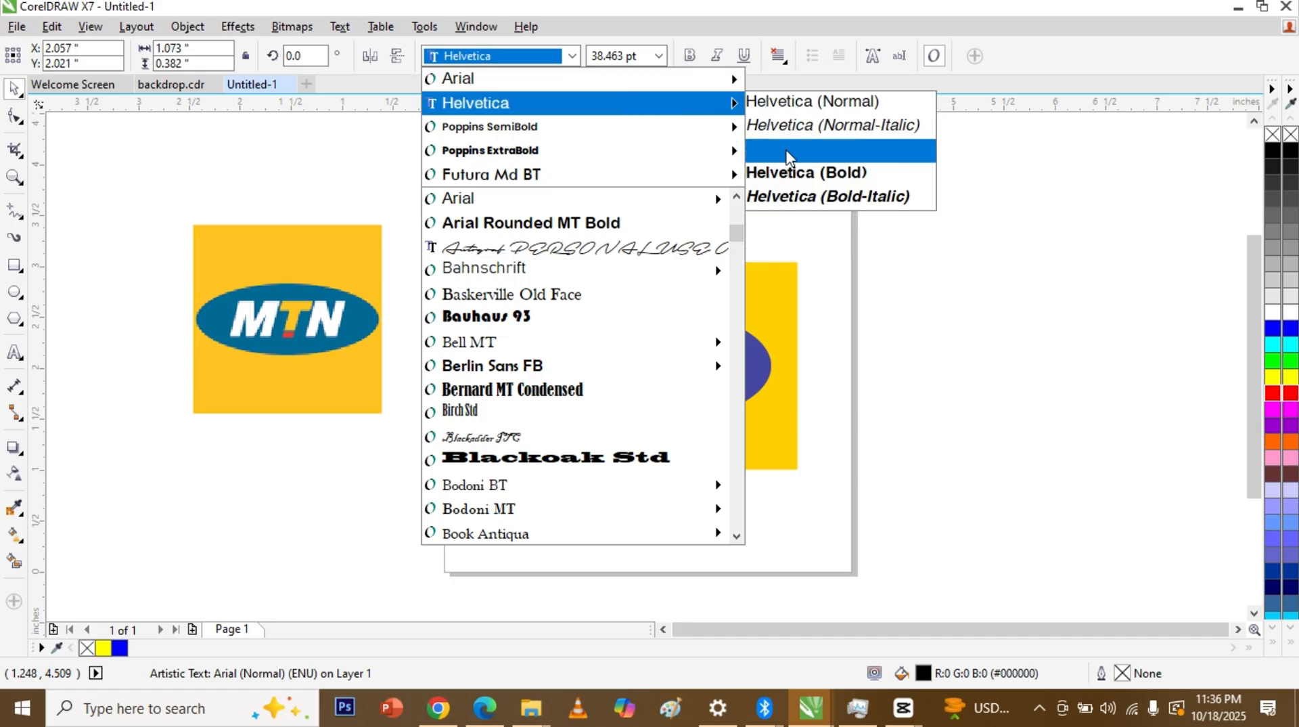
{"action": "left_click", "coordinate": [793, 198]}
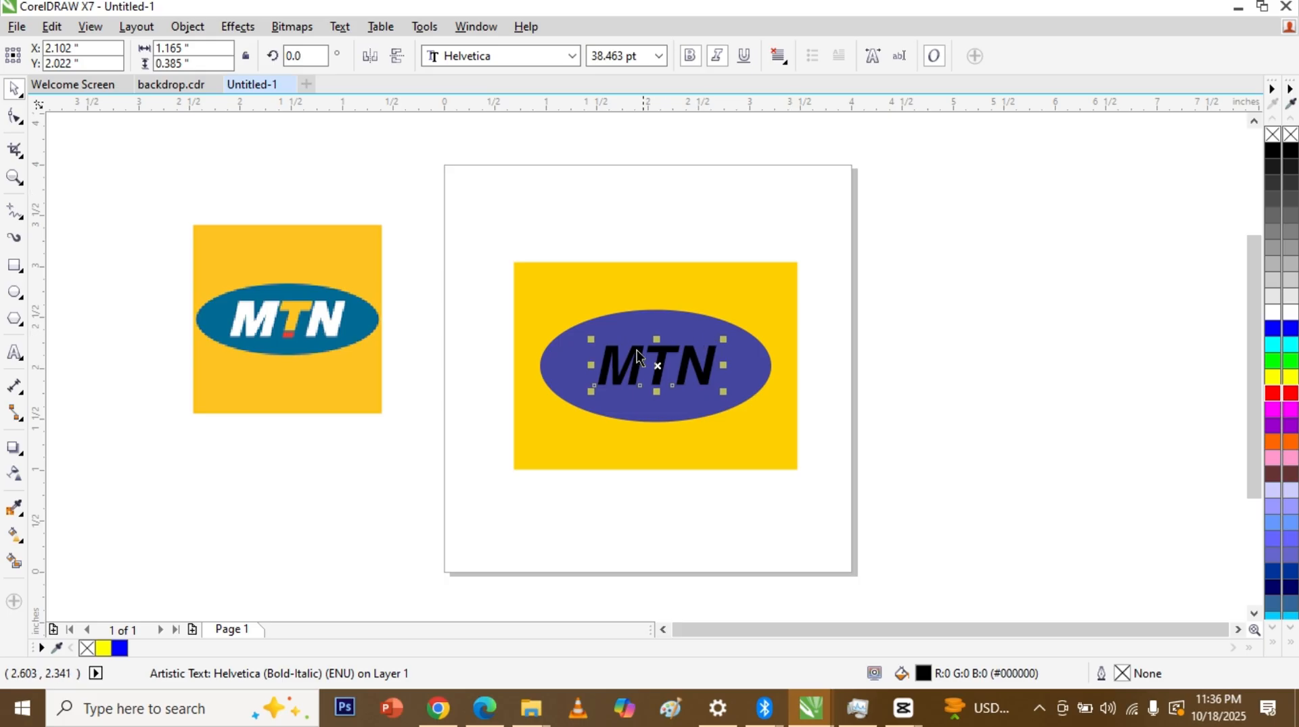
Step: Enlarge MTN to about 54.7 pt, centre it on the ellipse, and colour it white
{"action": "left_click_drag", "start_coordinate": [590, 389], "coordinate": [558, 396]}
{"action": "left_click_drag", "start_coordinate": [719, 395], "coordinate": [769, 413]}
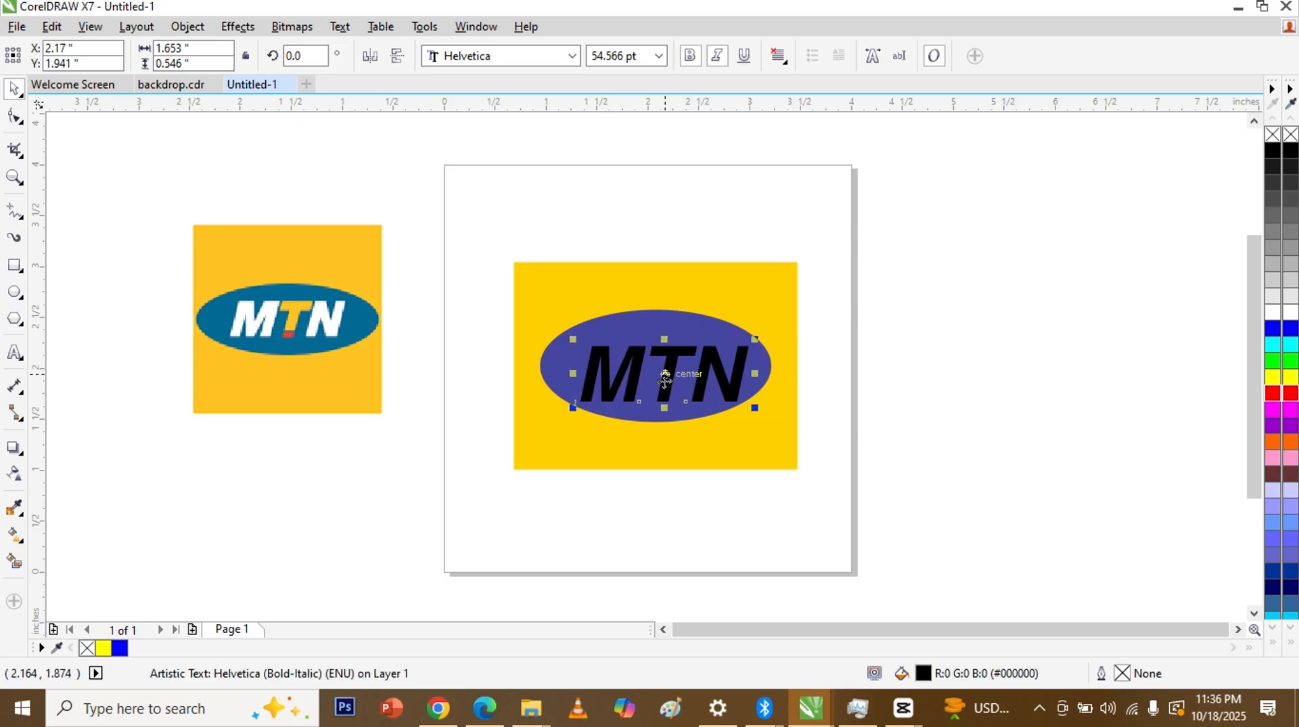
{"action": "left_click_drag", "start_coordinate": [659, 384], "coordinate": [649, 371]}
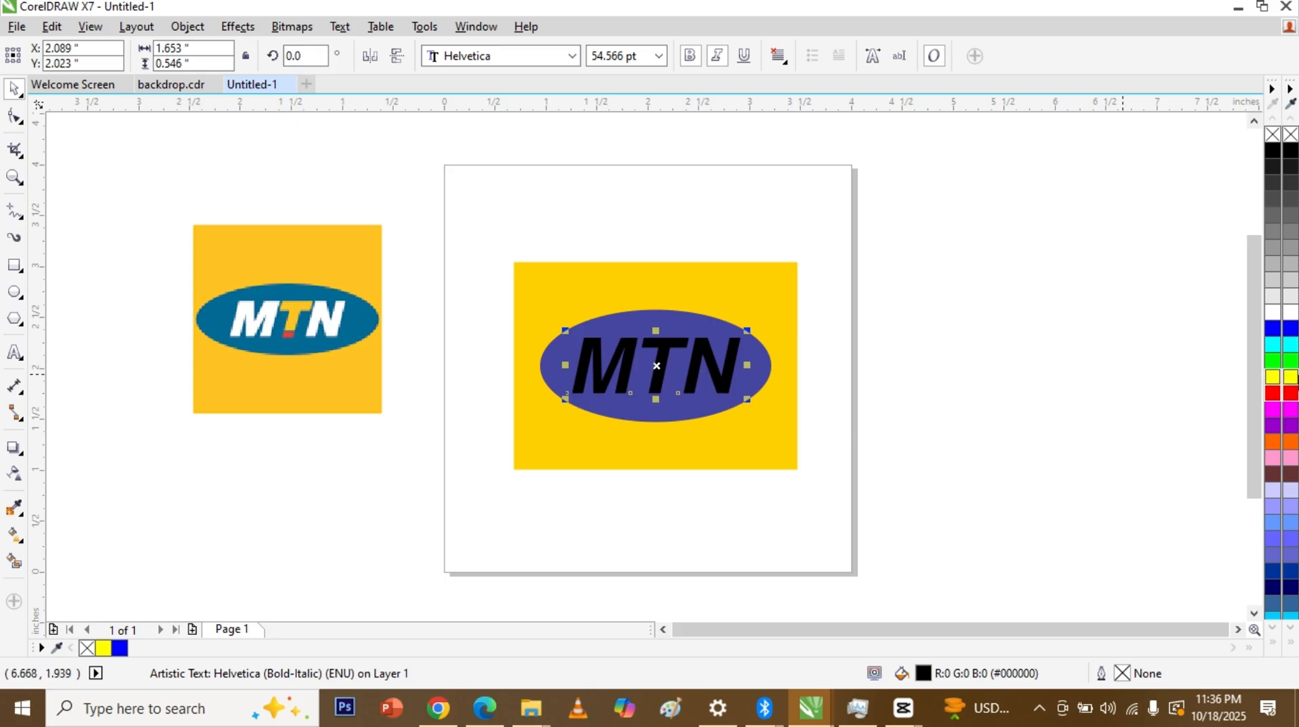
{"action": "left_click", "coordinate": [1275, 312]}
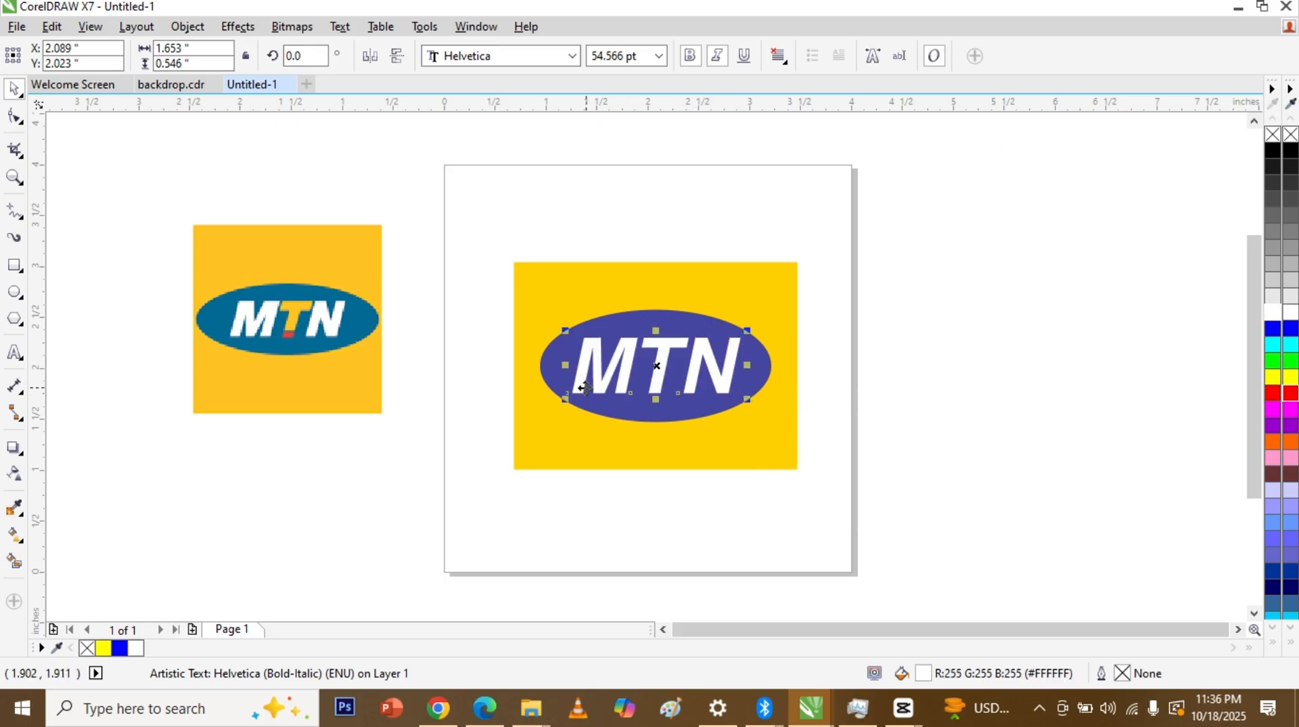
{"action": "left_click_drag", "start_coordinate": [566, 399], "coordinate": [554, 403]}
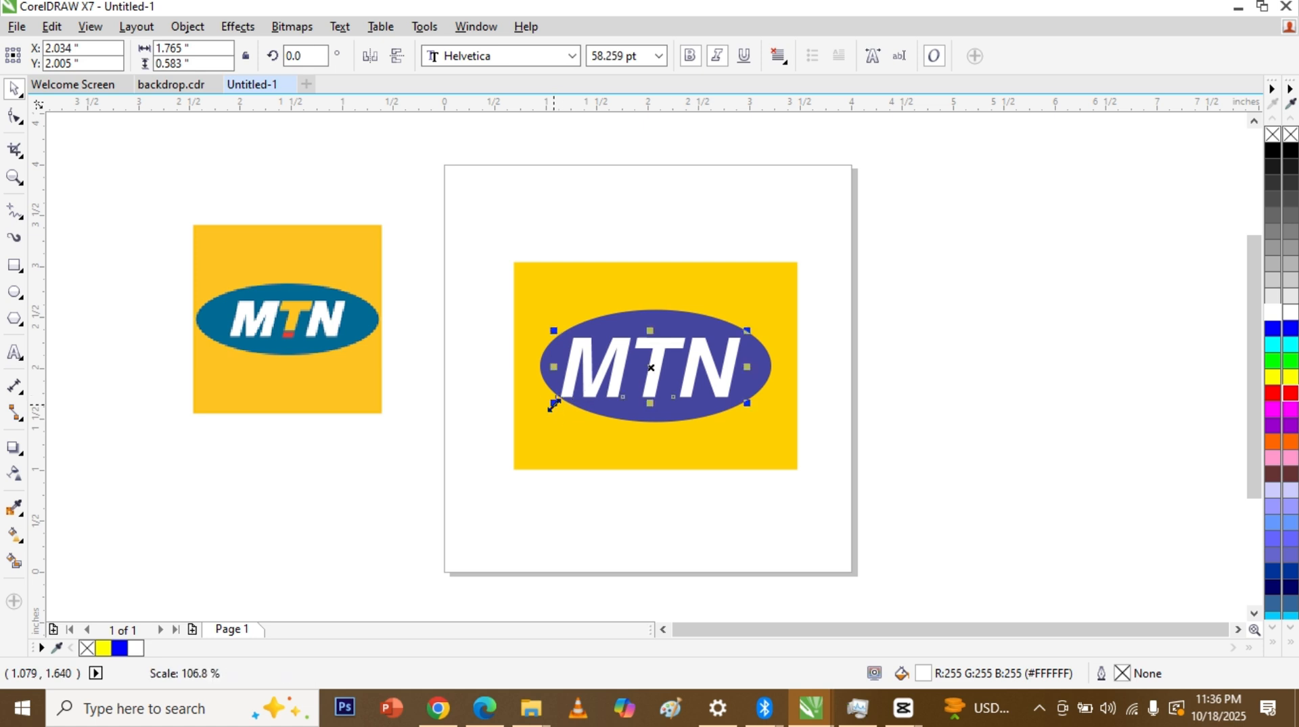
{"action": "left_click_drag", "start_coordinate": [747, 330], "coordinate": [711, 356]}
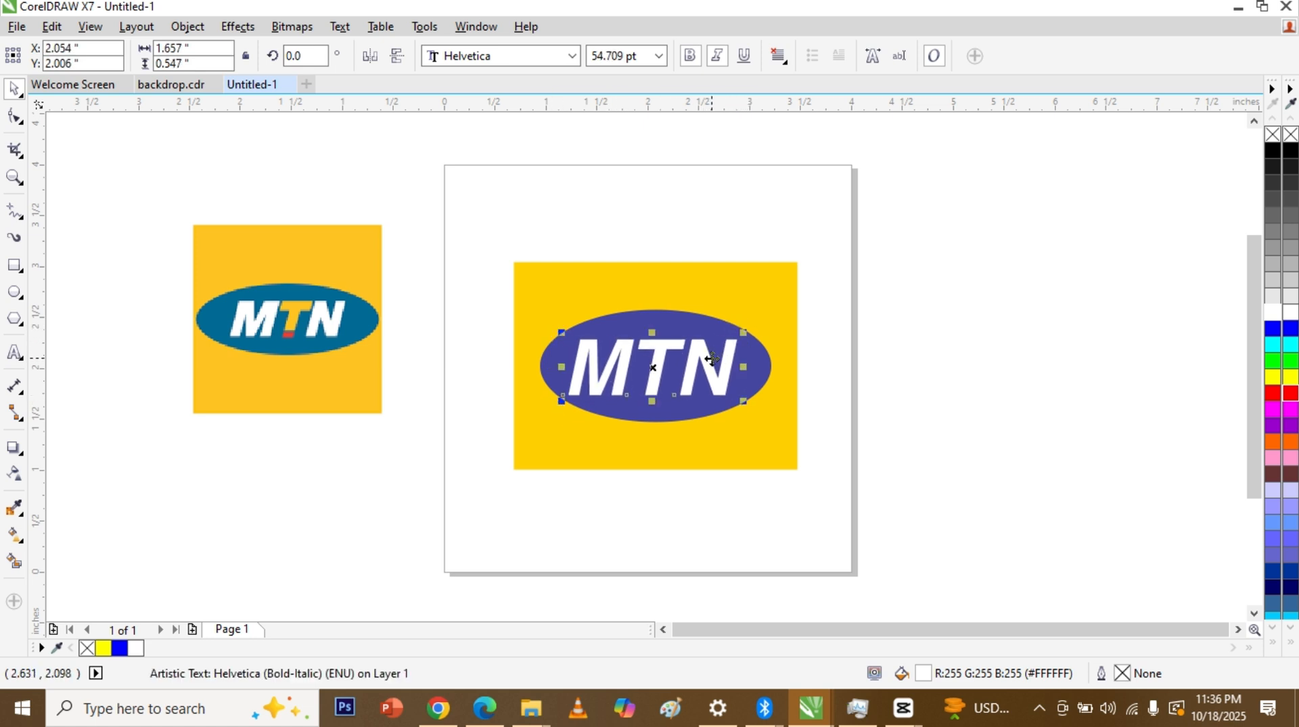
Step: Break the MTN text apart into letters with Ctrl+K and select the T alone
{"action": "left_click", "coordinate": [952, 331]}
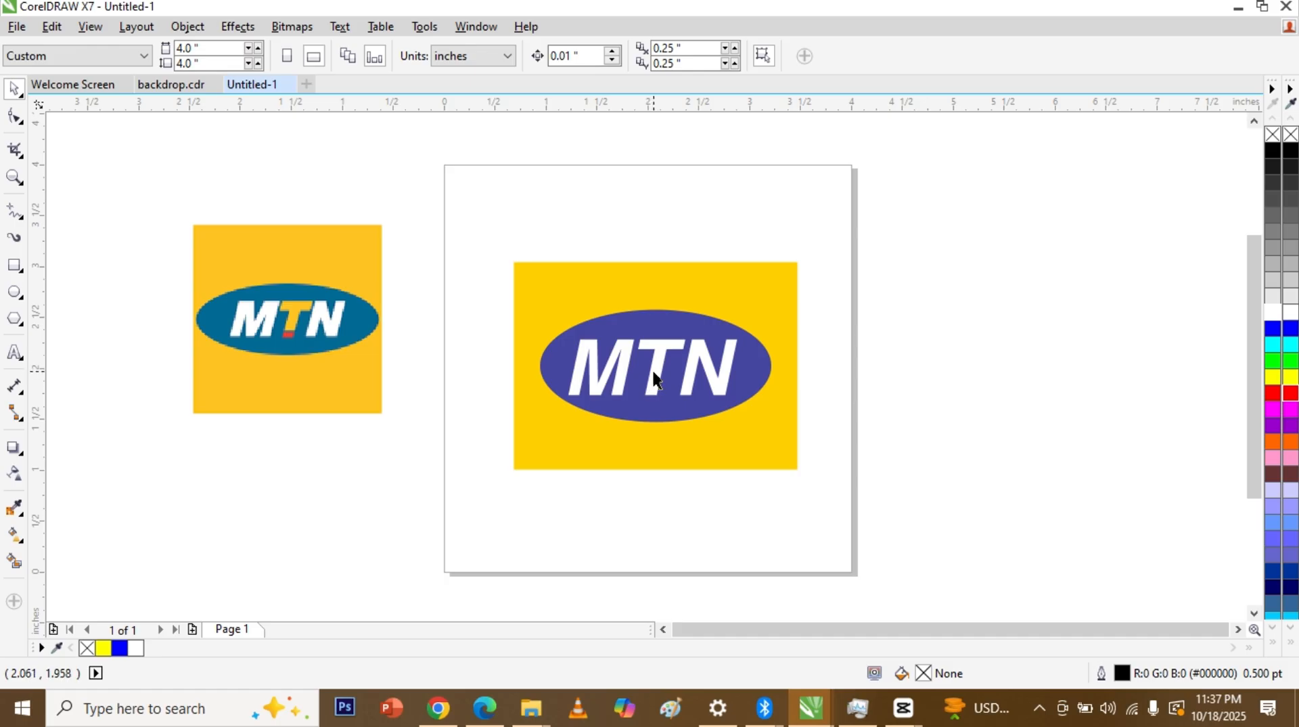
{"action": "left_click", "coordinate": [660, 352]}
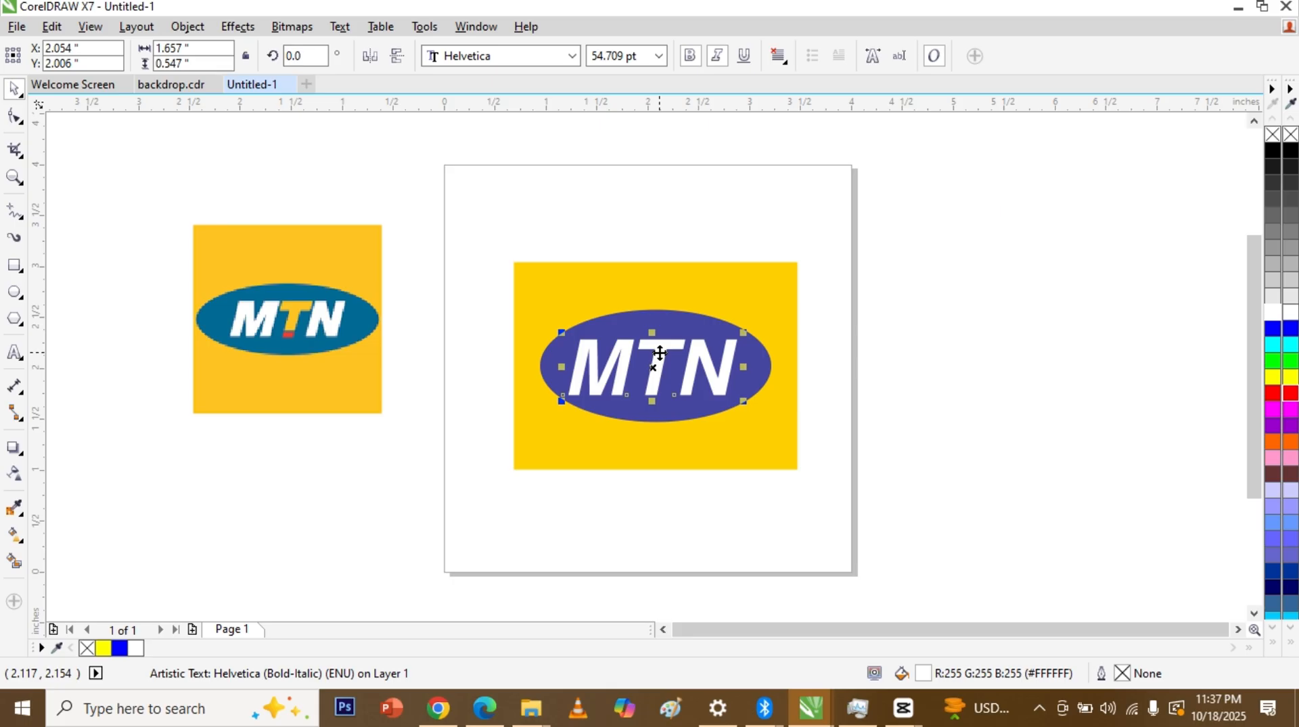
{"action": "key", "text": "ctrl+k"}
{"action": "left_click", "coordinate": [660, 353]}
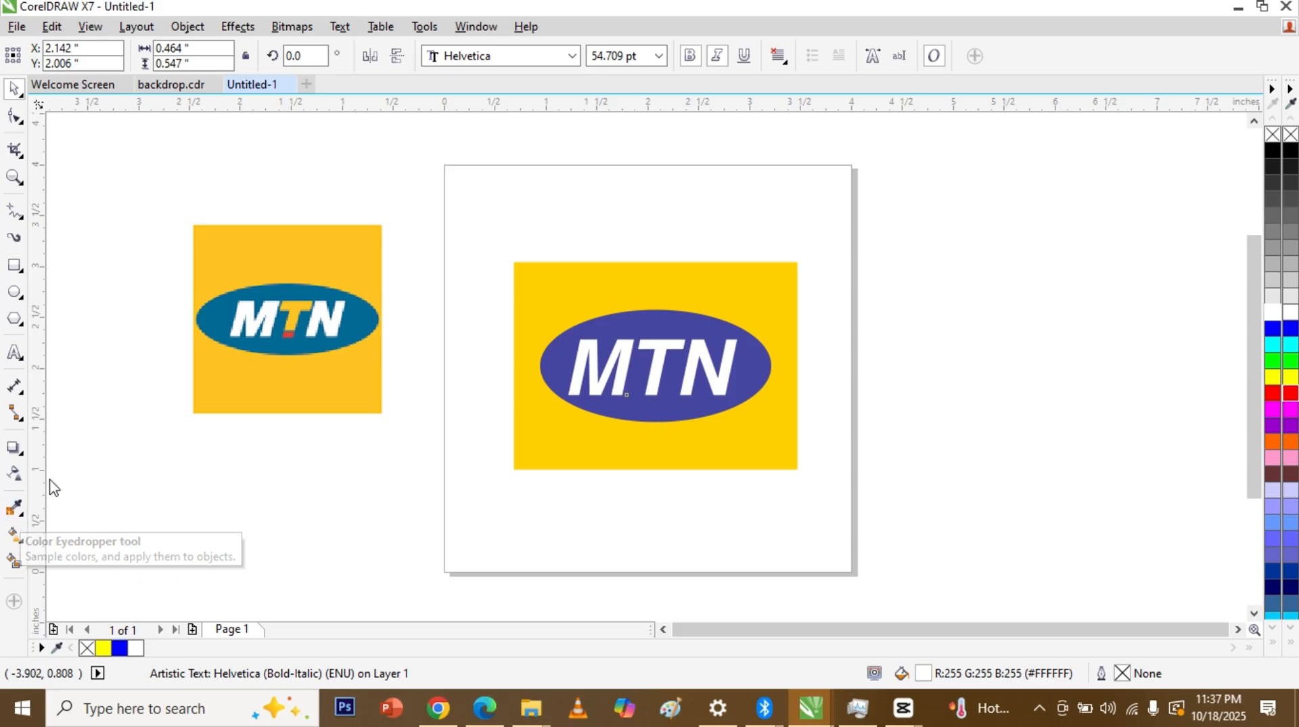
Step: Sample the rectangle's yellow with the eyedropper and apply it to the T, undoing an accidental ellipse fill
{"action": "left_click", "coordinate": [18, 512]}
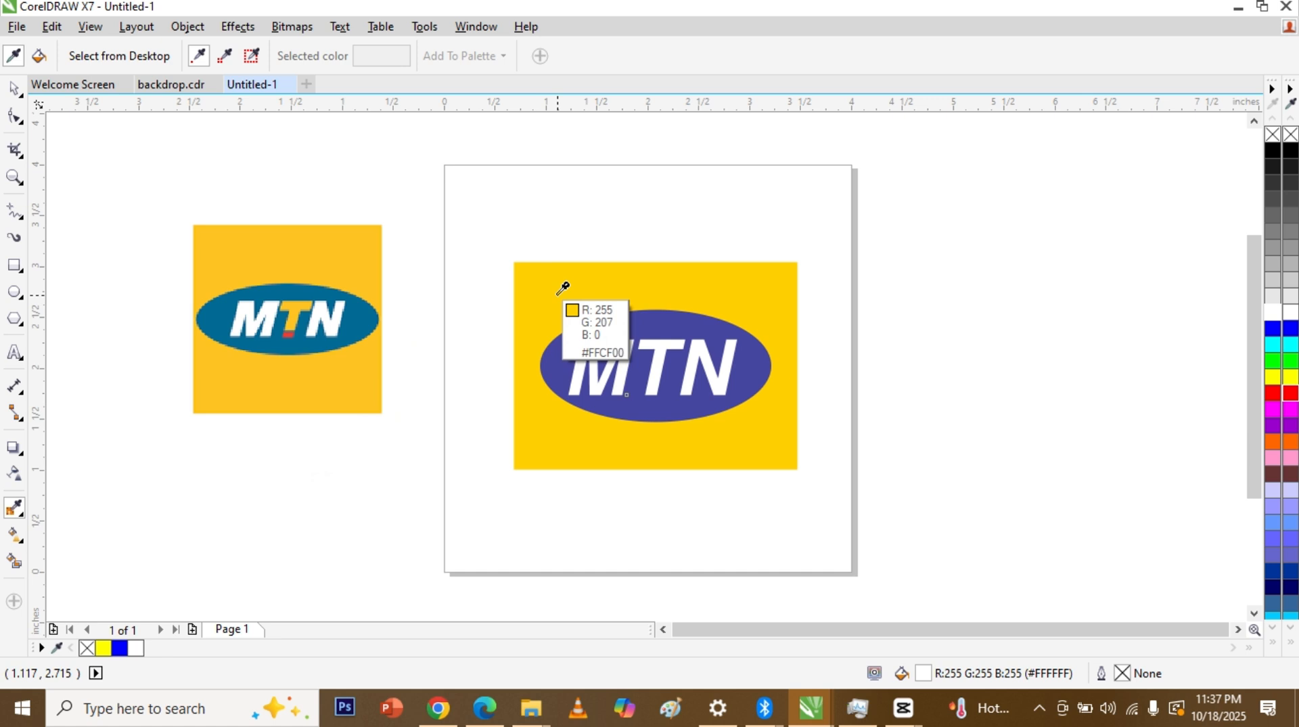
{"action": "left_click", "coordinate": [558, 292]}
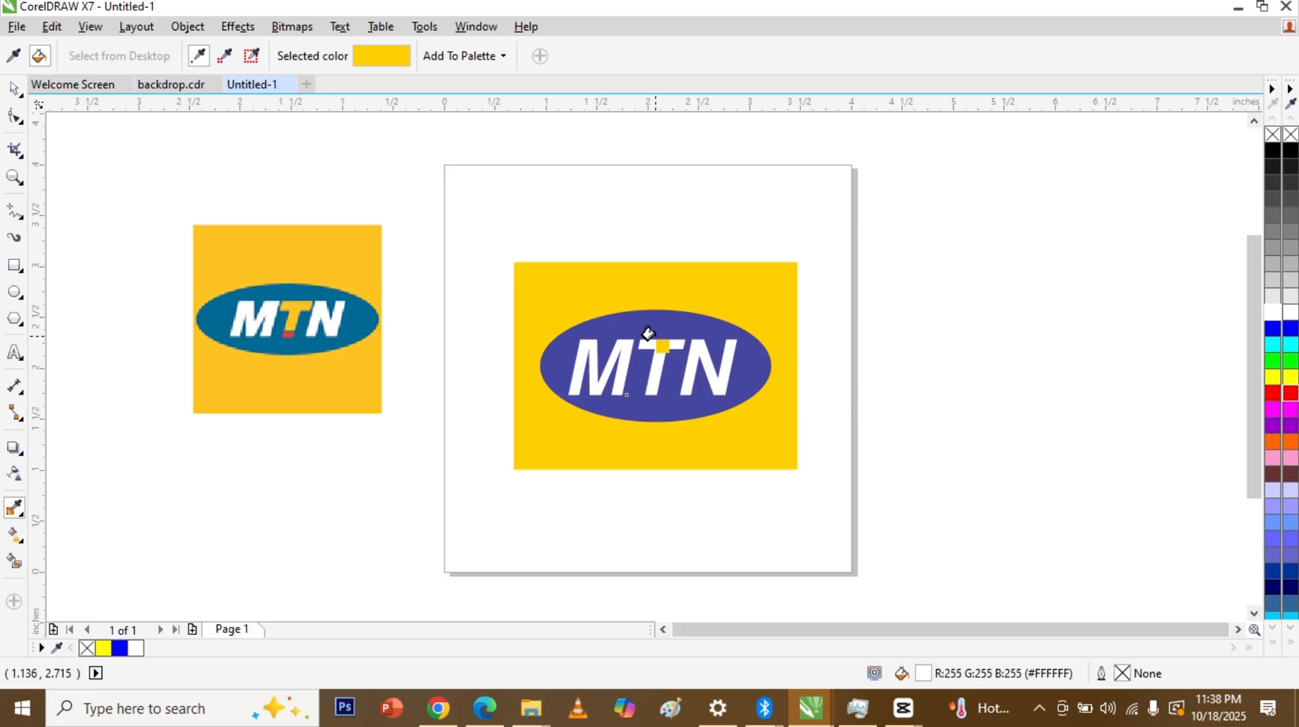
{"action": "left_click", "coordinate": [647, 333]}
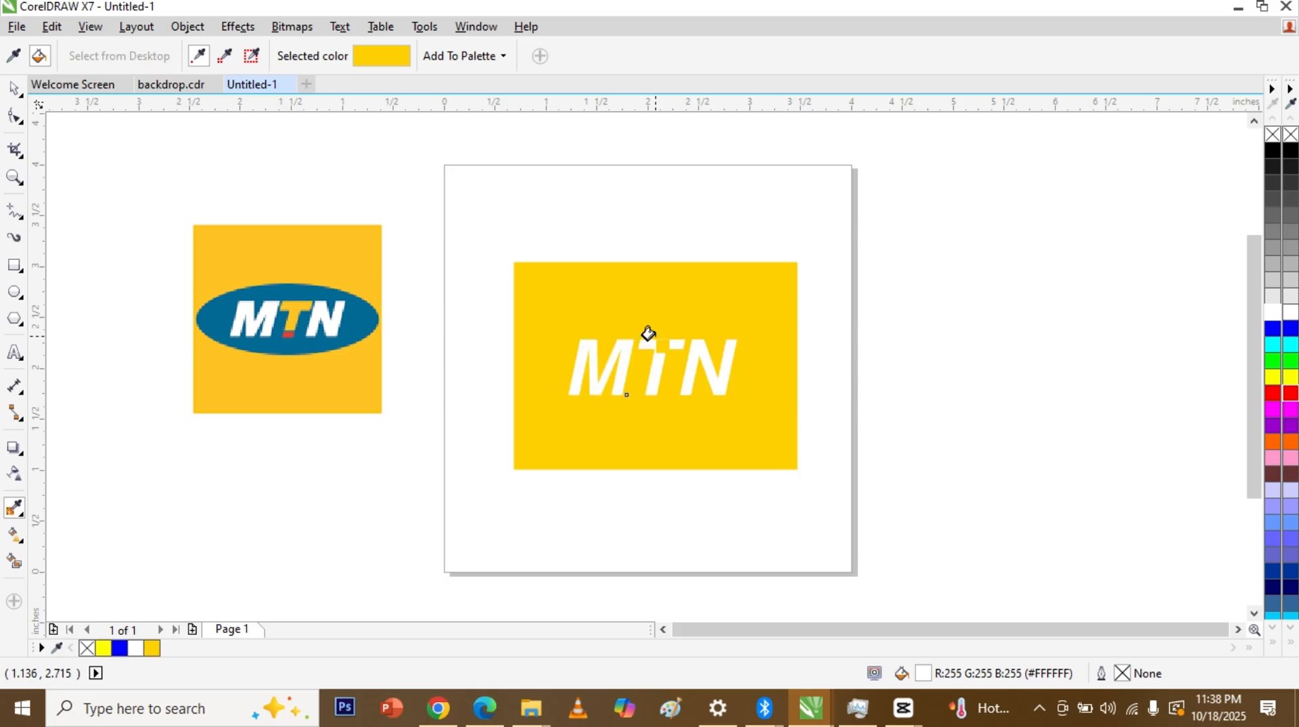
{"action": "key", "text": "ctrl+z"}
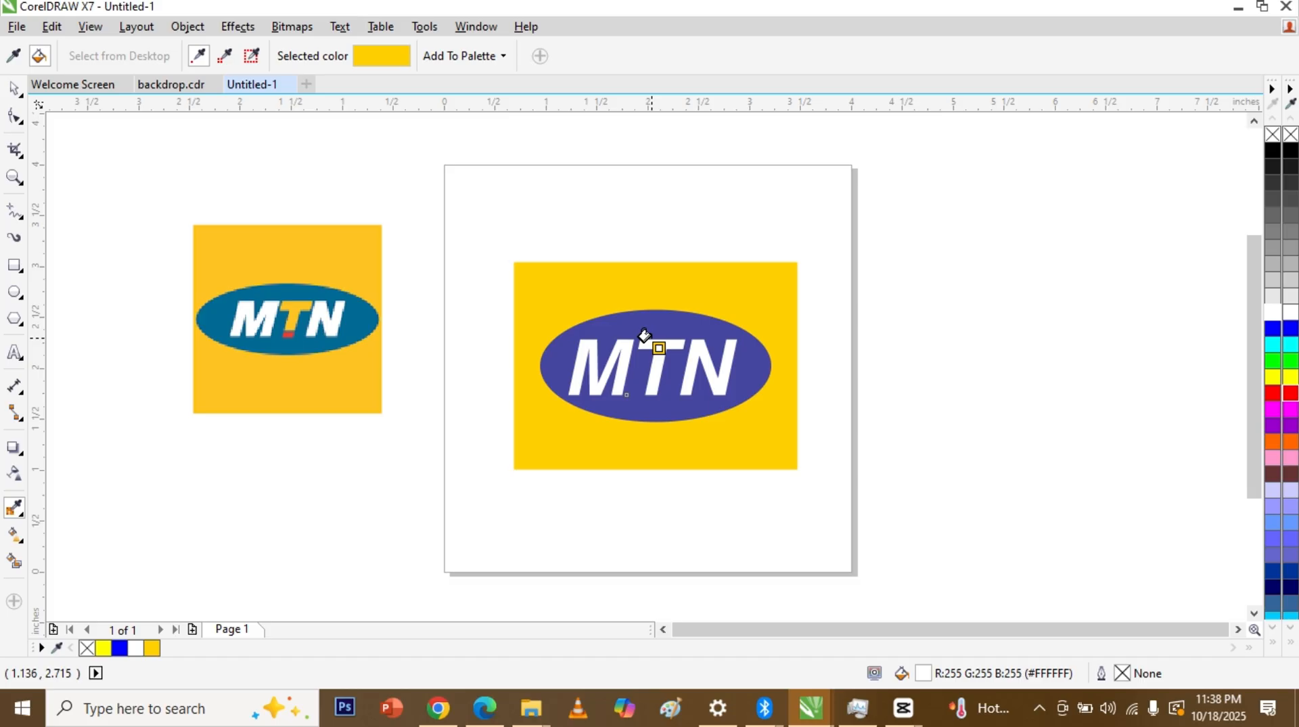
{"action": "scroll", "coordinate": [644, 335], "scroll_direction": "up", "scroll_amount": 1}
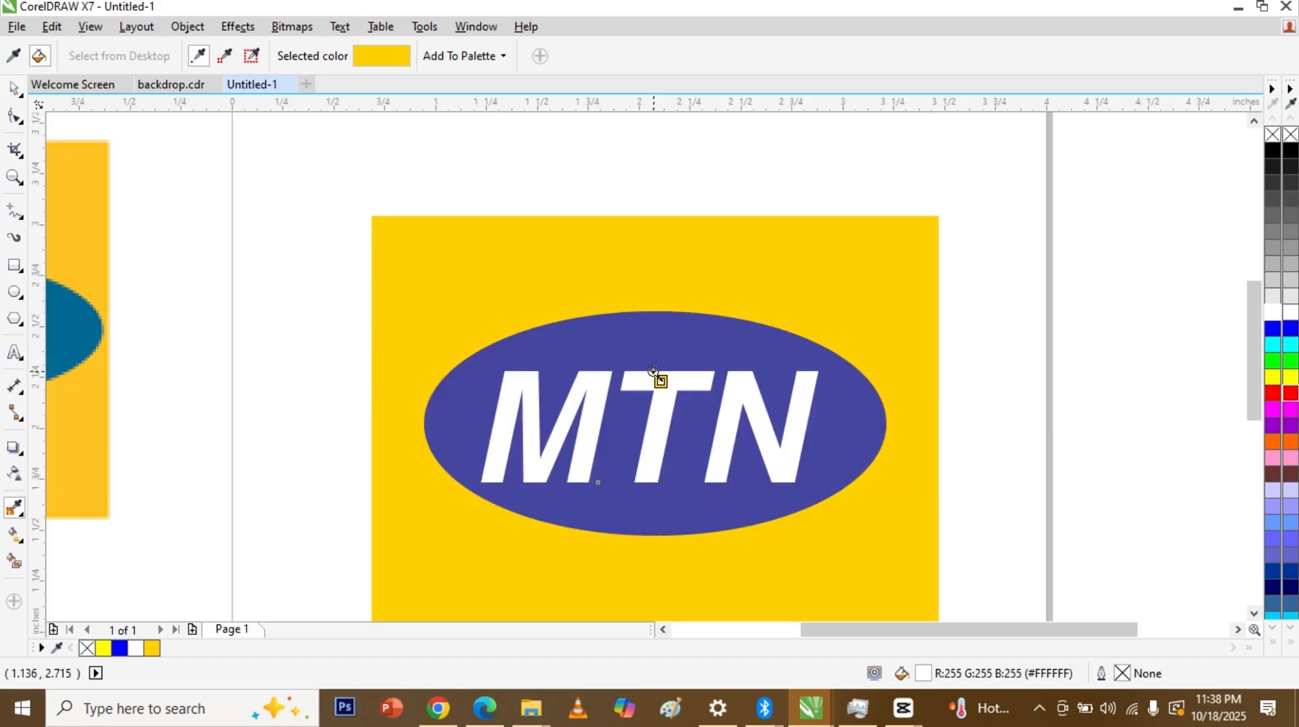
{"action": "scroll", "coordinate": [646, 368], "scroll_direction": "up", "scroll_amount": 1}
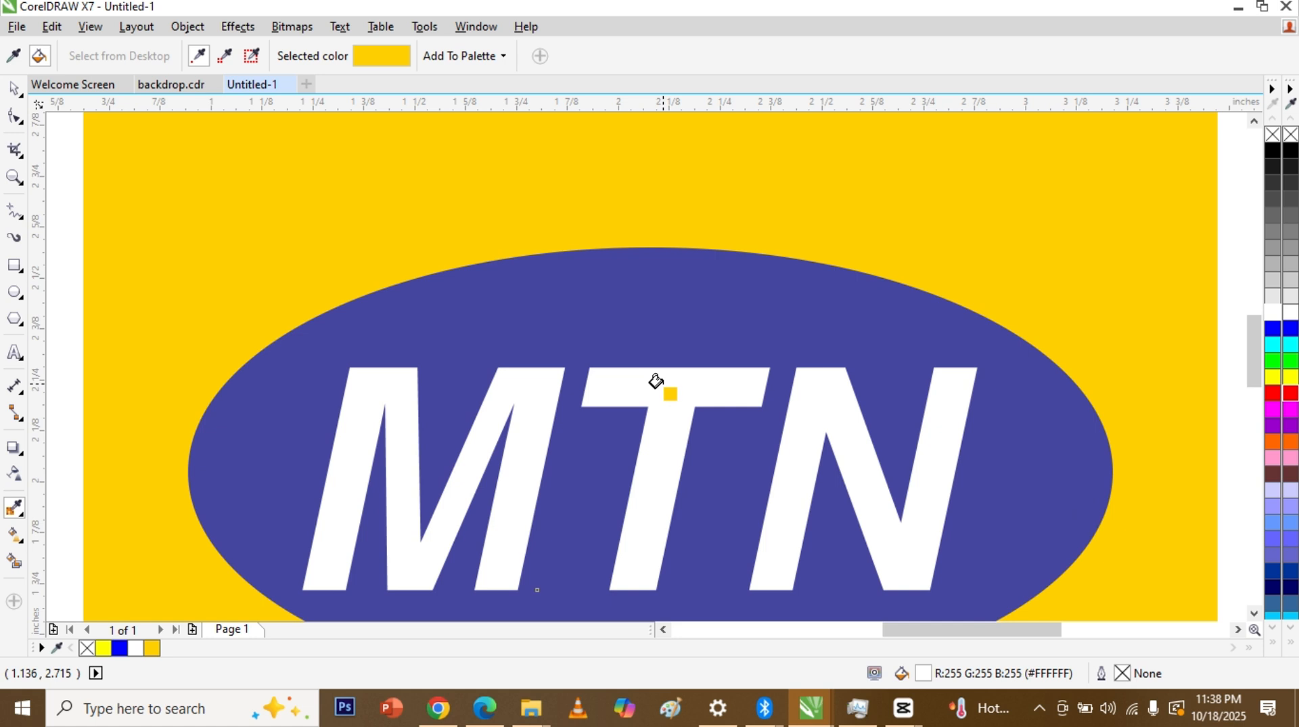
{"action": "left_click", "coordinate": [656, 381]}
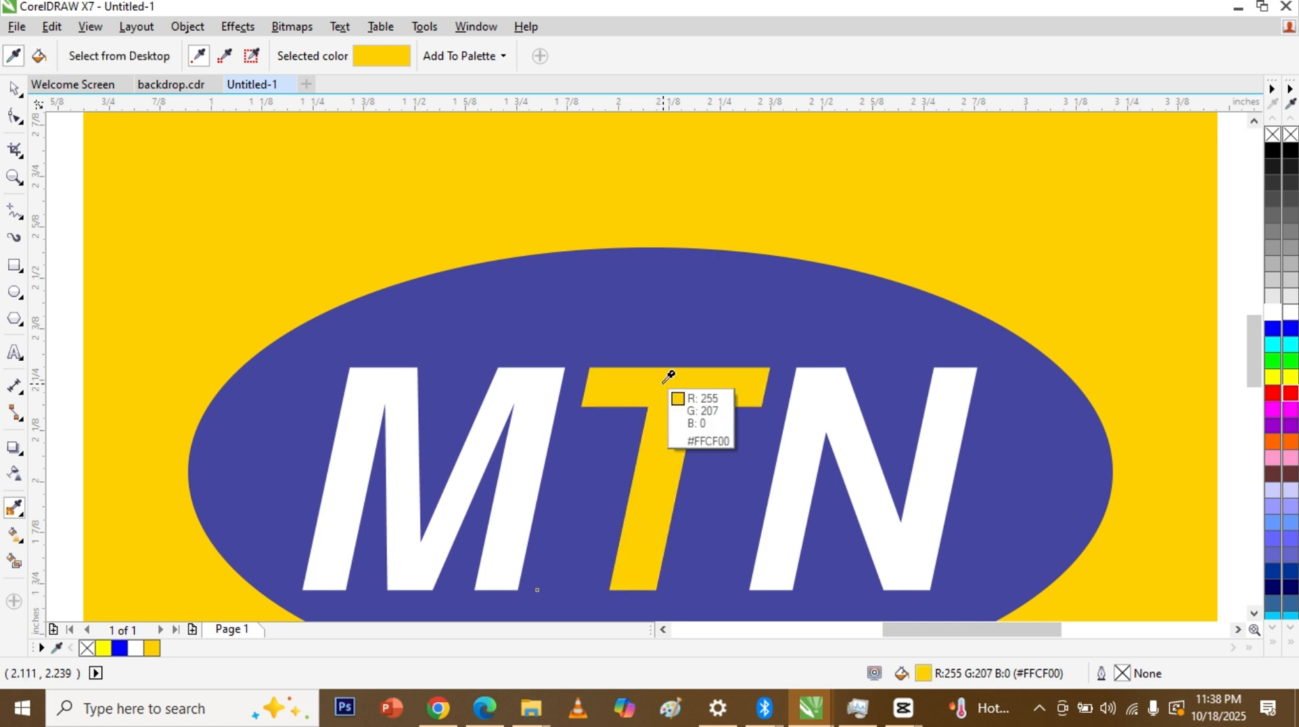
{"action": "scroll", "coordinate": [655, 380], "scroll_direction": "down", "scroll_amount": 2}
{"action": "key", "text": "space"}
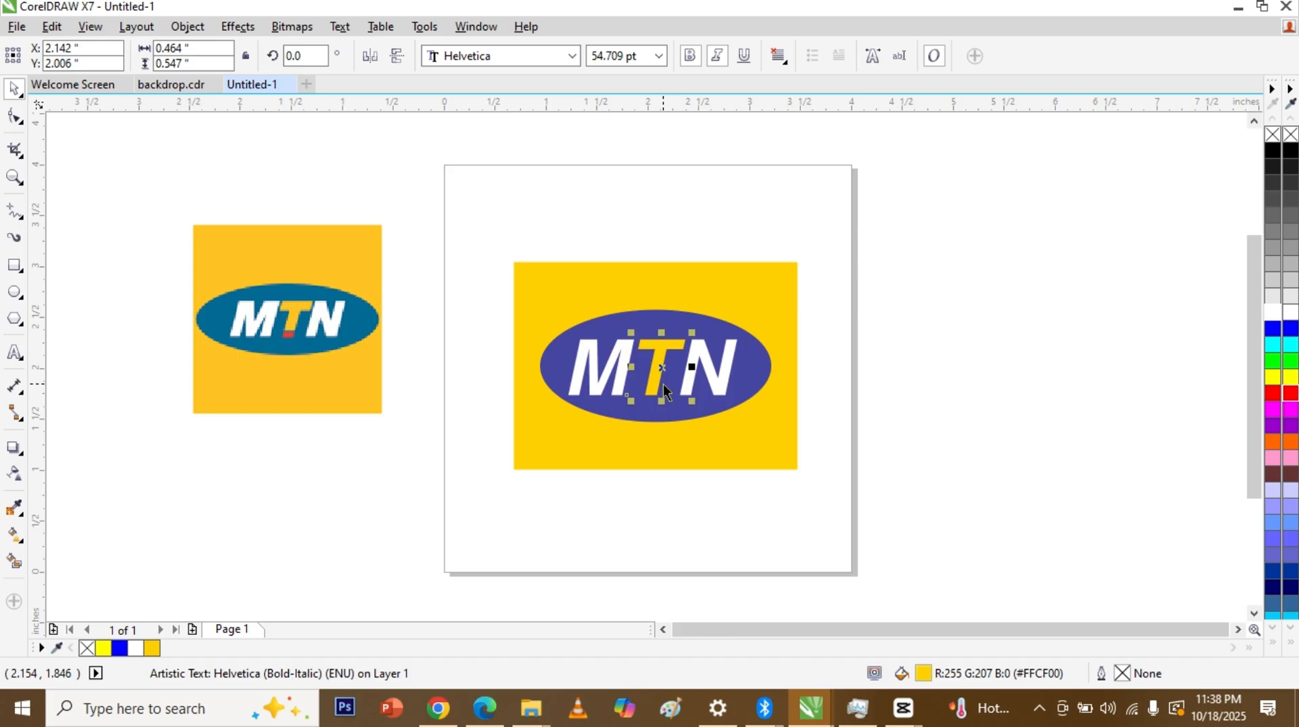
Step: Place horizontal guidelines at the top and base of the MTN letters, adjusting the lower one
{"action": "left_click", "coordinate": [965, 375]}
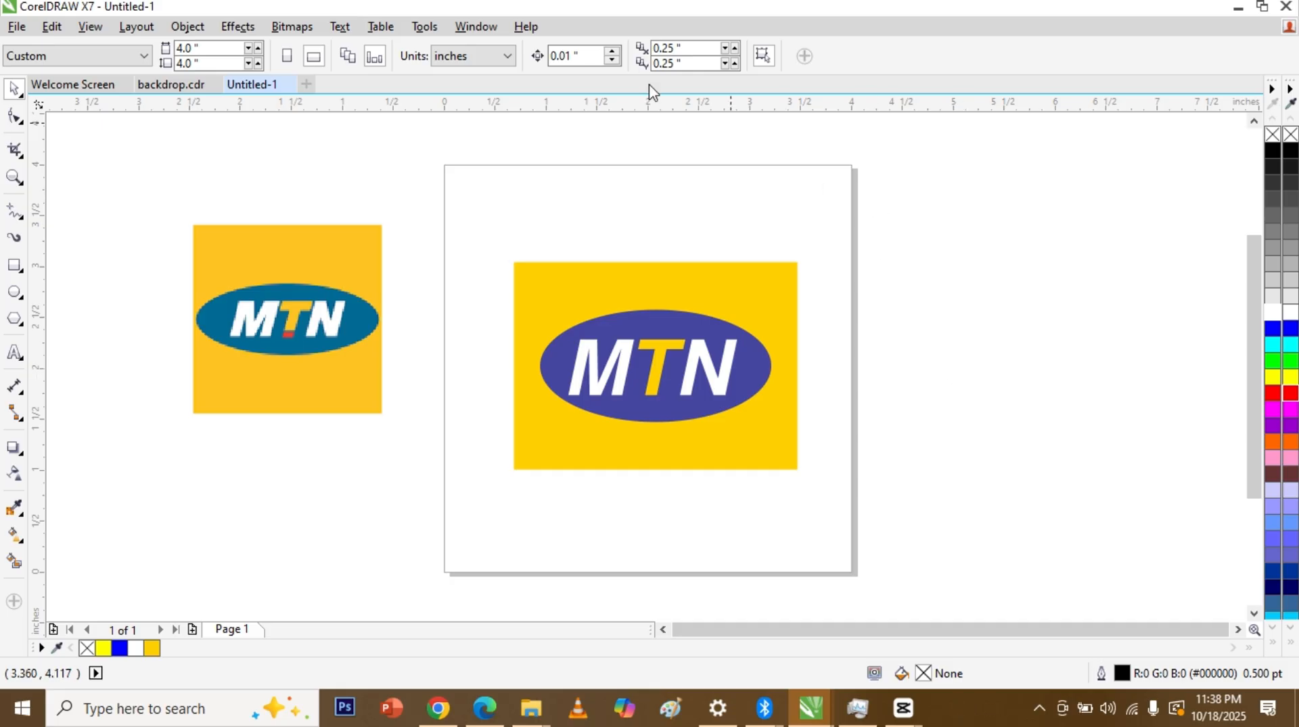
{"action": "left_click_drag", "start_coordinate": [648, 101], "coordinate": [660, 399]}
{"action": "left_click", "coordinate": [659, 392]}
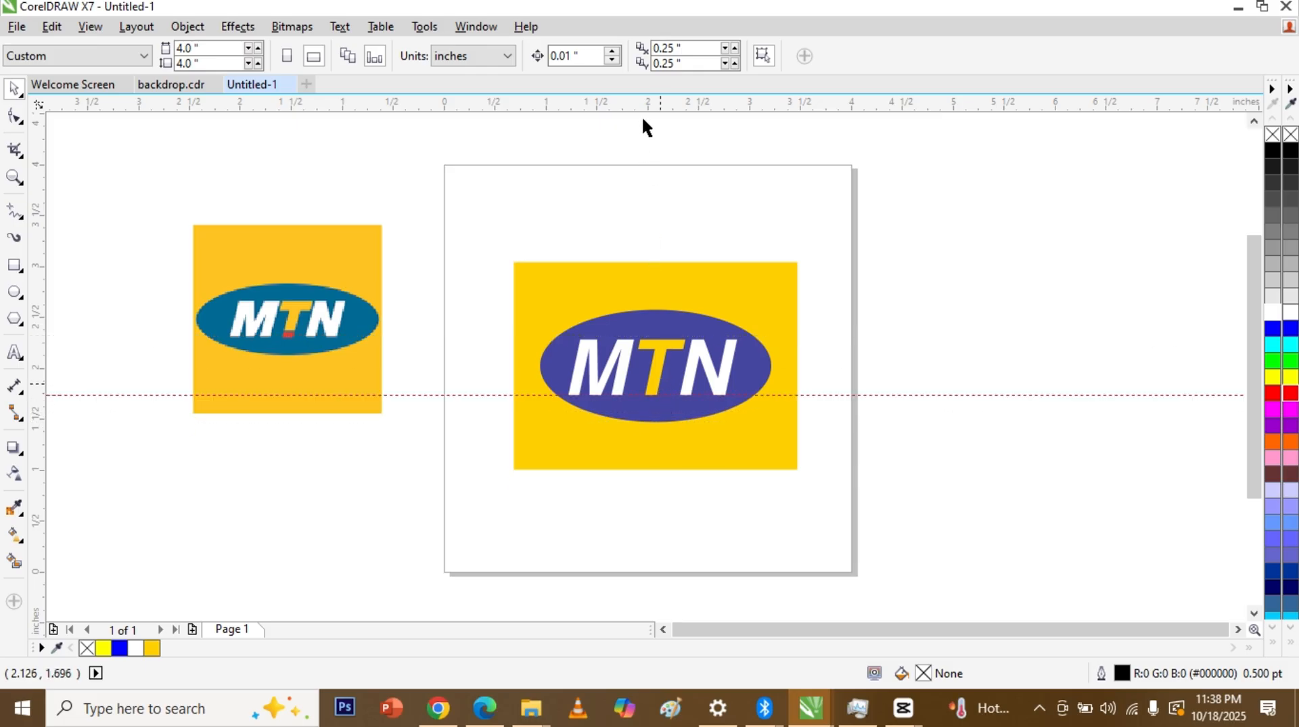
{"action": "left_click_drag", "start_coordinate": [647, 293], "coordinate": [648, 340]}
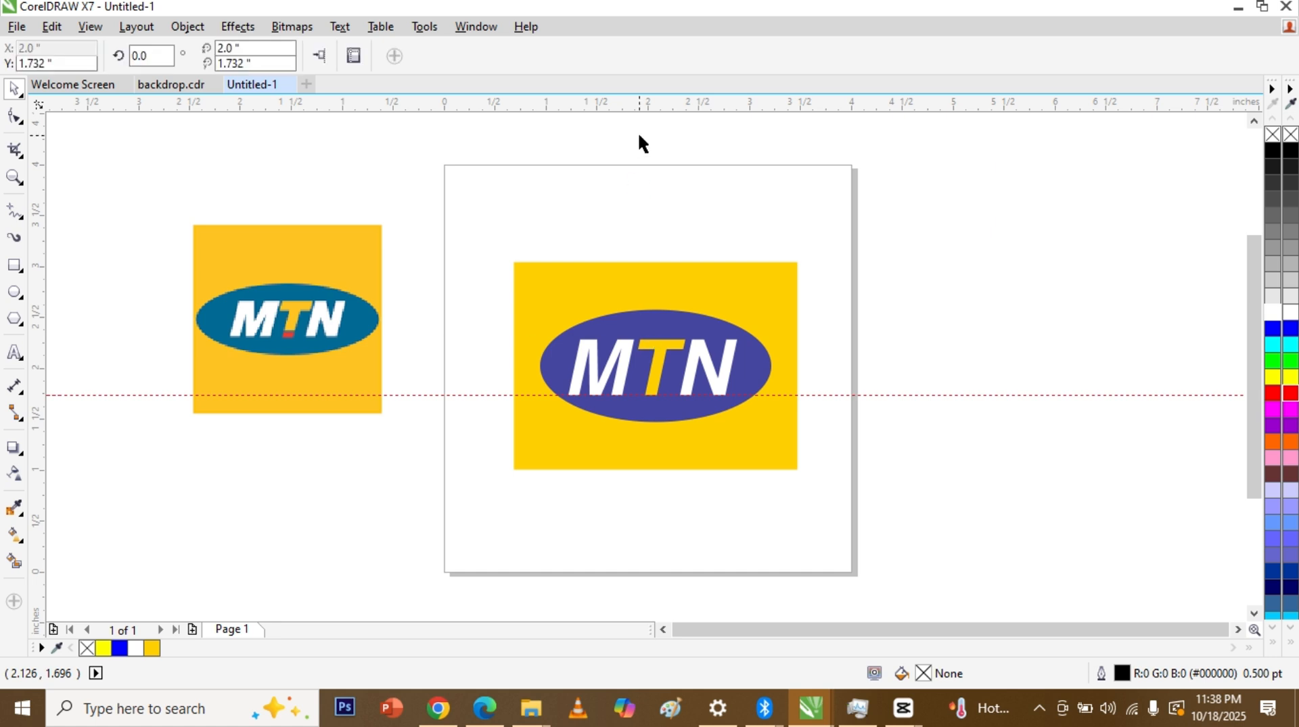
{"action": "left_click_drag", "start_coordinate": [639, 105], "coordinate": [628, 380]}
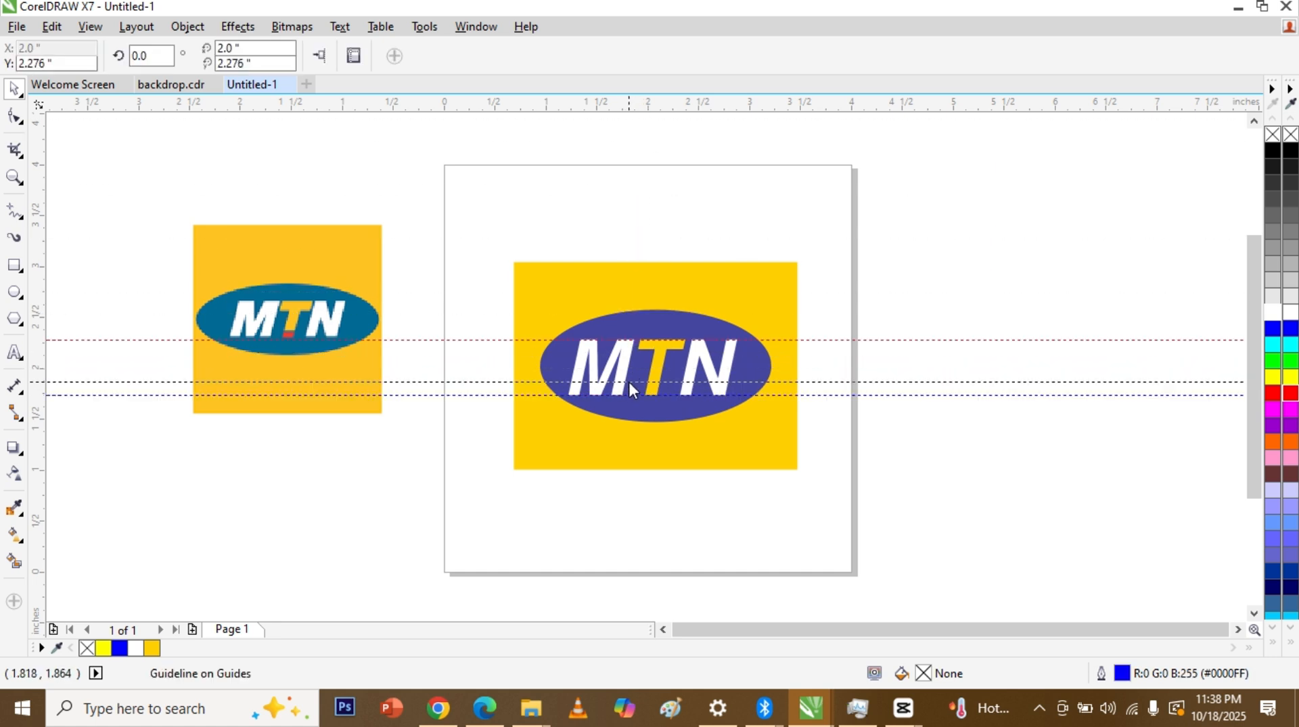
{"action": "left_click", "coordinate": [629, 382]}
{"action": "left_click_drag", "start_coordinate": [629, 386], "coordinate": [633, 395]}
{"action": "key", "text": "ctrl+z"}
{"action": "scroll", "coordinate": [644, 383], "scroll_direction": "up", "scroll_amount": 2}
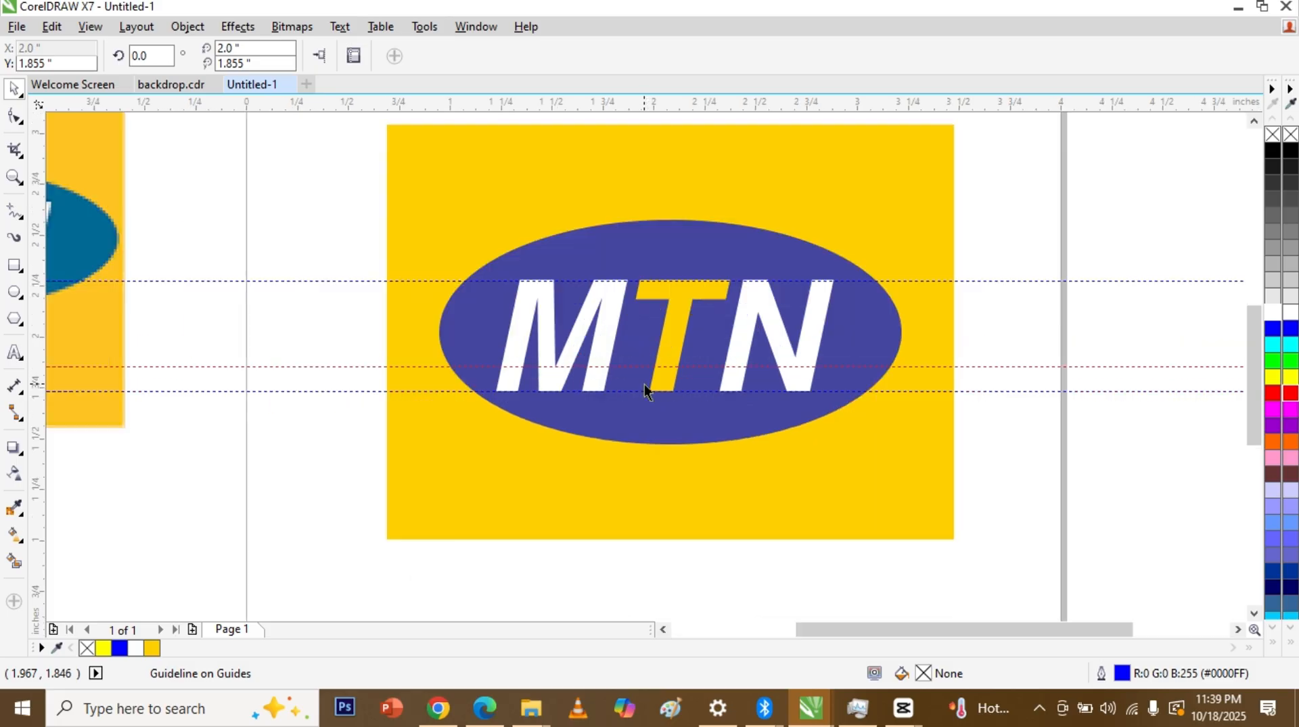
{"action": "left_click_drag", "start_coordinate": [673, 366], "coordinate": [674, 377]}
{"action": "mouse_move", "coordinate": [1256, 353]}
{"action": "left_mouse_down"}
{"action": "mouse_move", "coordinate": [1256, 330]}
{"action": "mouse_move", "coordinate": [1255, 343]}
{"action": "left_mouse_up"}
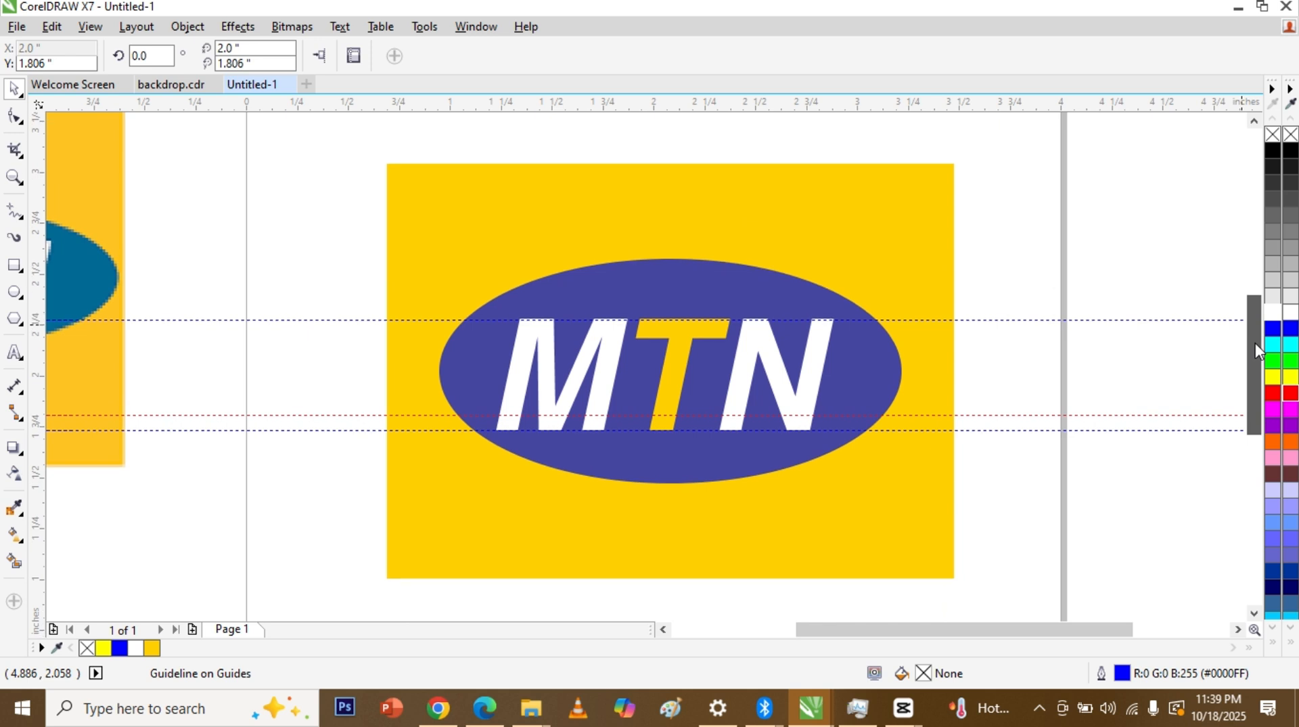
Step: Draw a thin rectangle bar and position it across the foot of the yellow T
{"action": "left_click", "coordinate": [17, 266]}
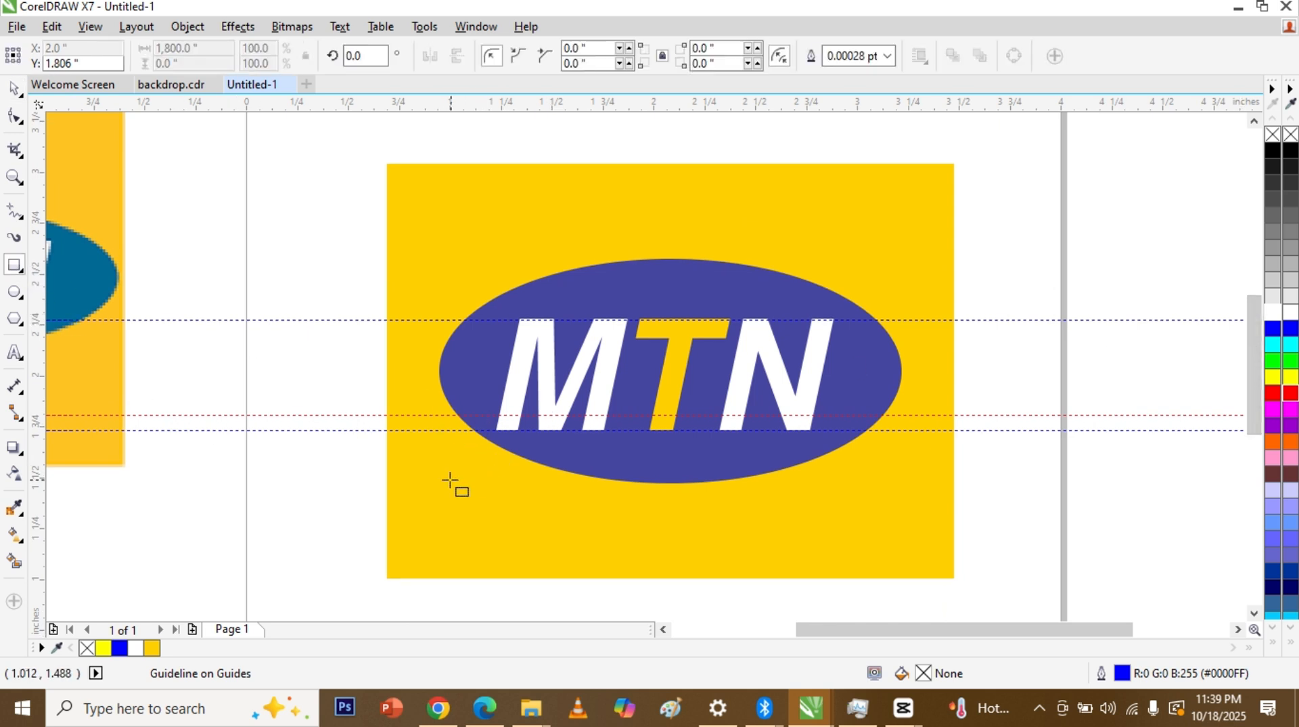
{"action": "left_click_drag", "start_coordinate": [430, 472], "coordinate": [518, 474]}
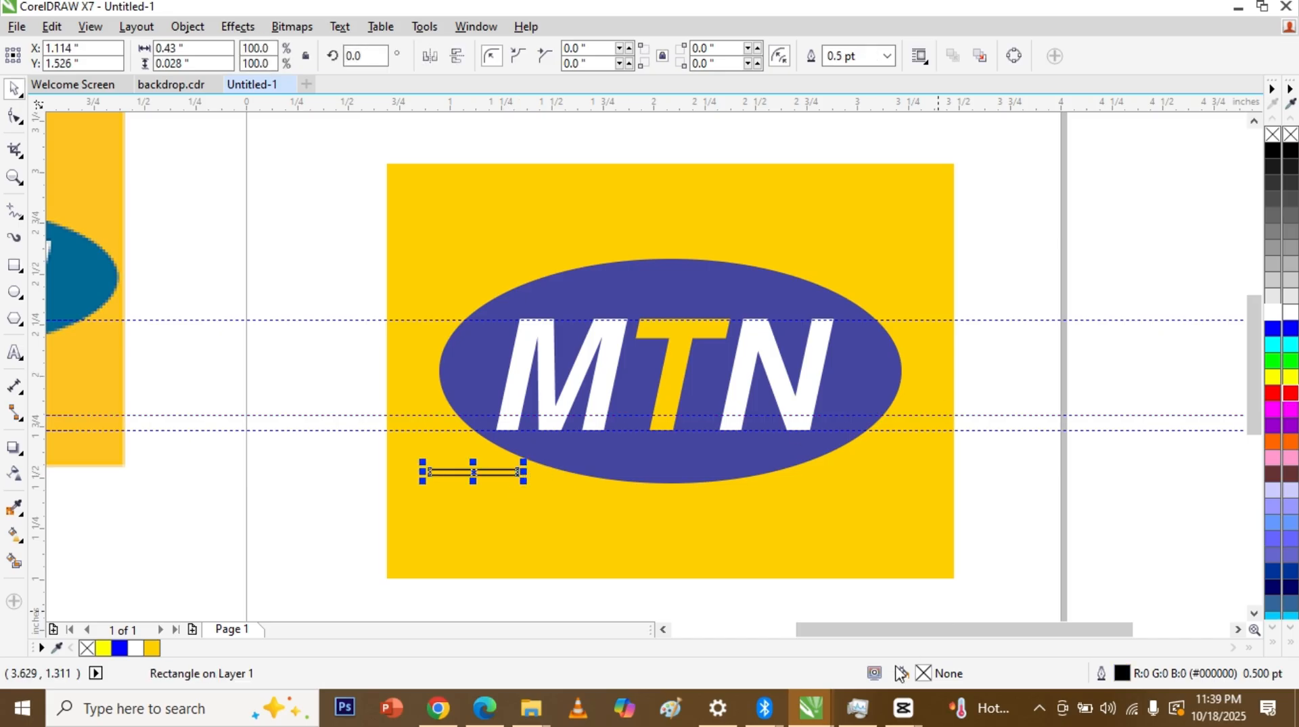
{"action": "left_click_drag", "start_coordinate": [893, 640], "coordinate": [833, 649]}
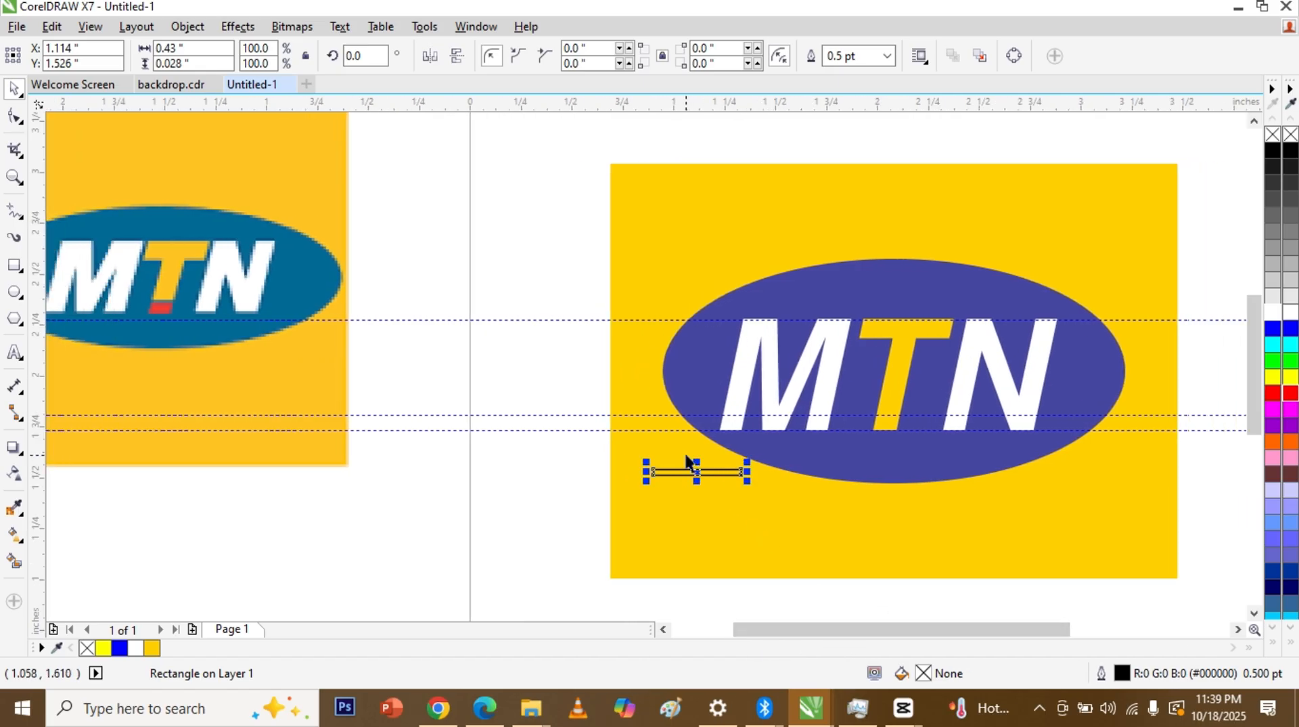
{"action": "left_click_drag", "start_coordinate": [696, 463], "coordinate": [792, 447]}
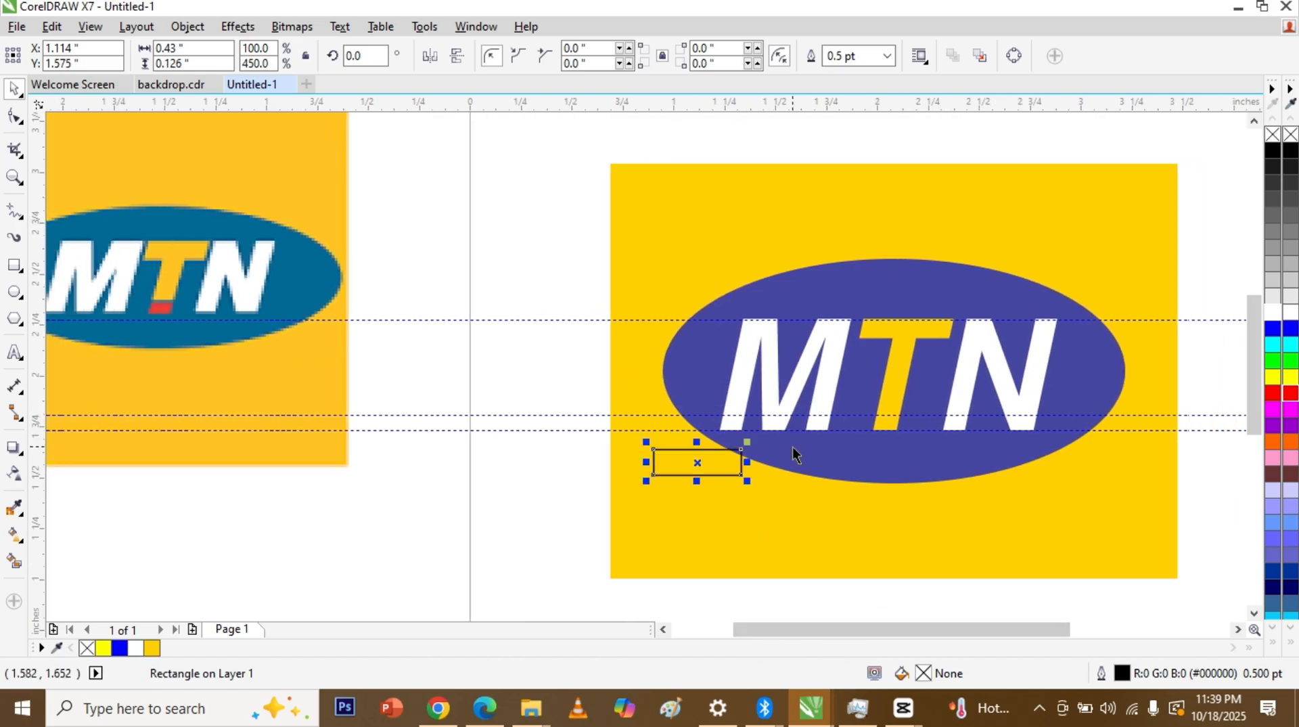
{"action": "key", "text": "ctrl+z"}
{"action": "left_click_drag", "start_coordinate": [696, 463], "coordinate": [920, 394]}
{"action": "key", "text": "ctrl+z"}
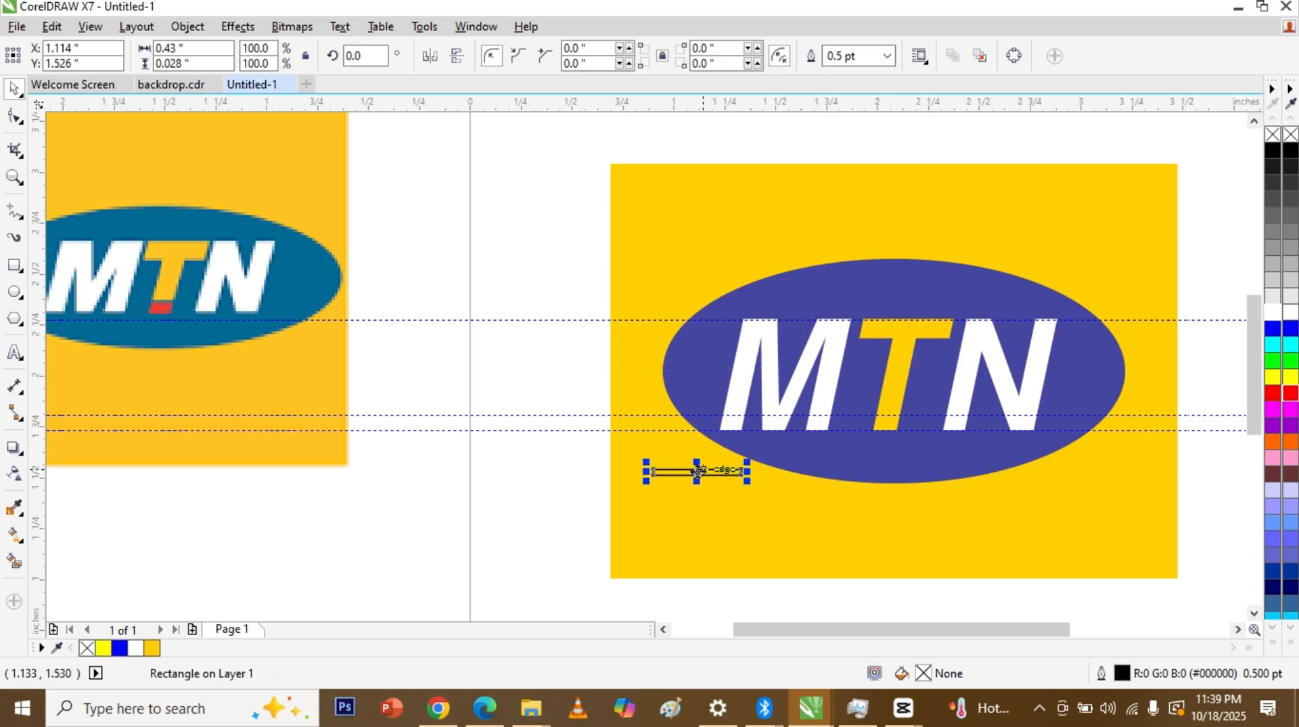
{"action": "left_click_drag", "start_coordinate": [697, 470], "coordinate": [889, 418]}
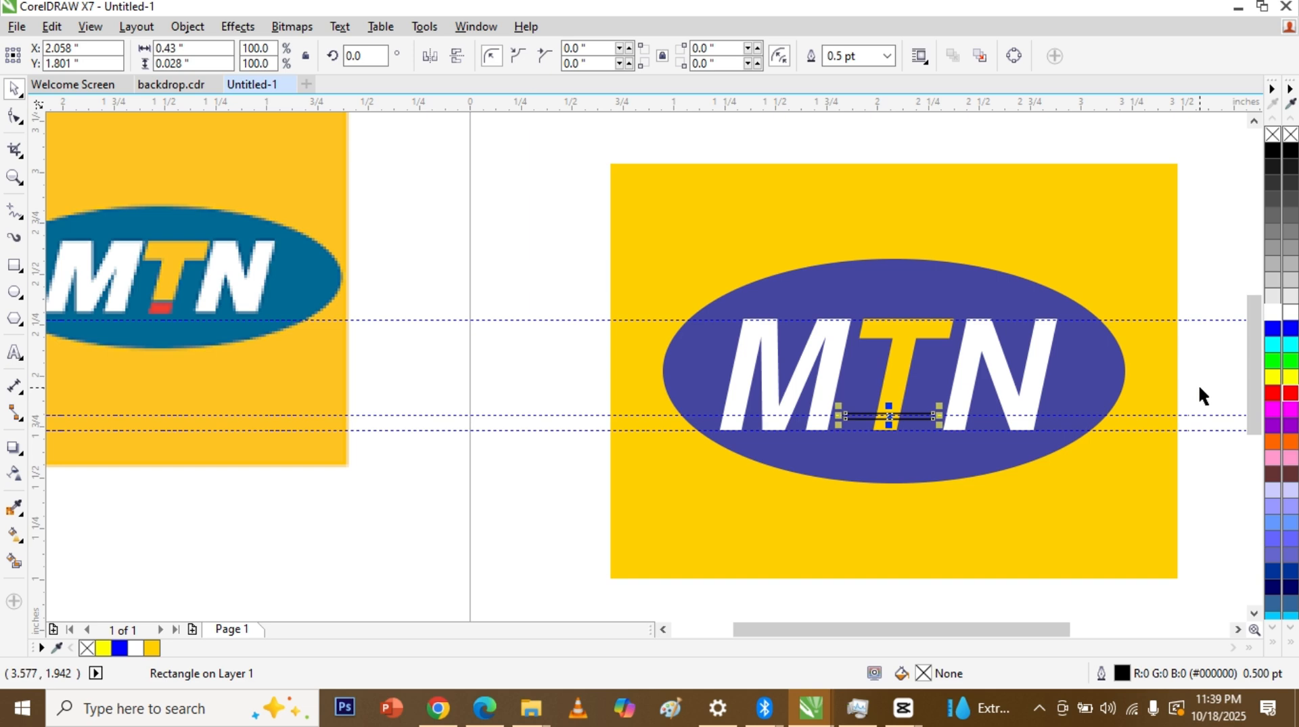
Step: Fill the bar white and remove its outline
{"action": "left_click", "coordinate": [1271, 313]}
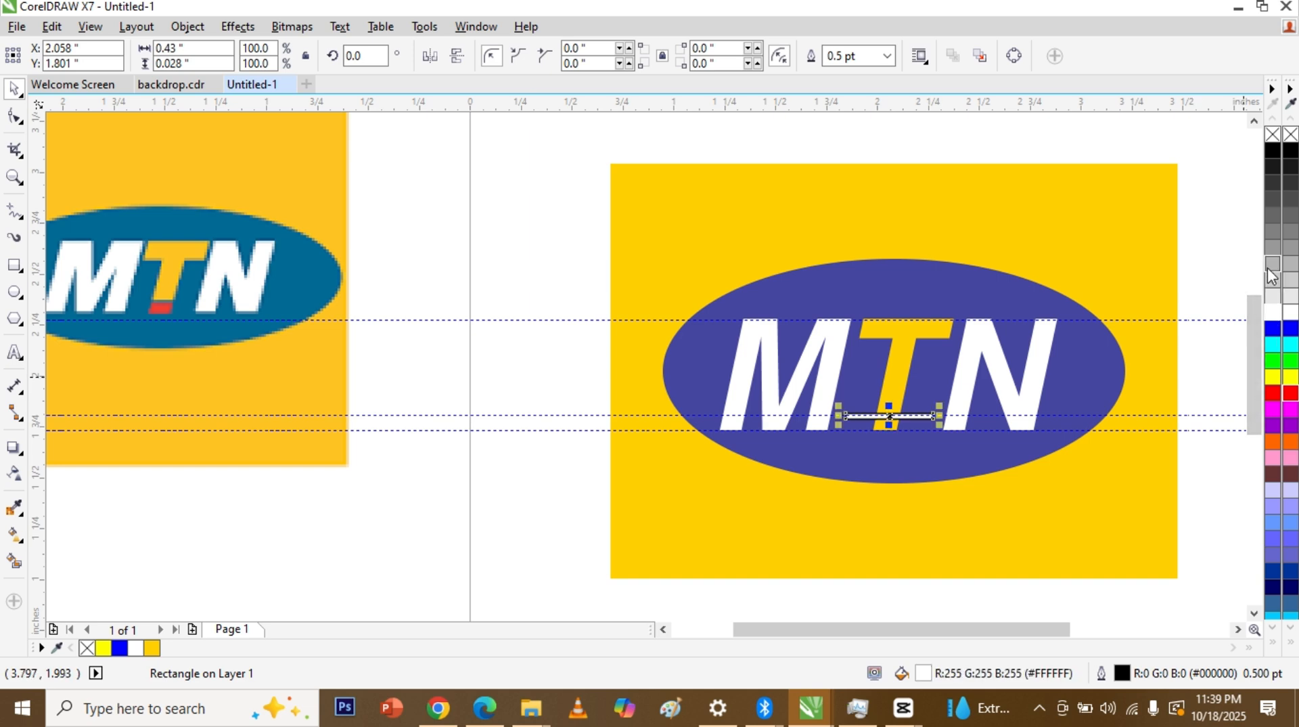
{"action": "right_click", "coordinate": [1276, 134]}
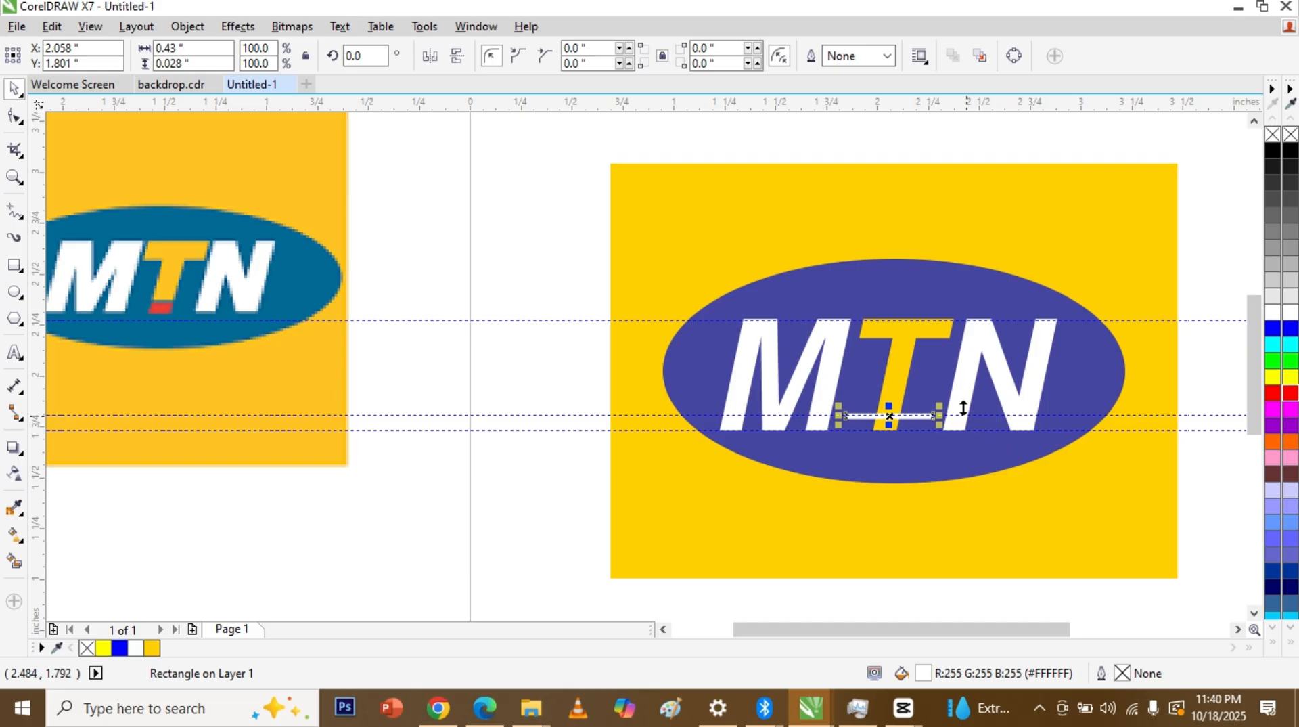
{"action": "left_click", "coordinate": [896, 376]}
Step: Trim the white bar's shape out of the yellow T
{"action": "left_click", "coordinate": [894, 372], "text": "shift"}
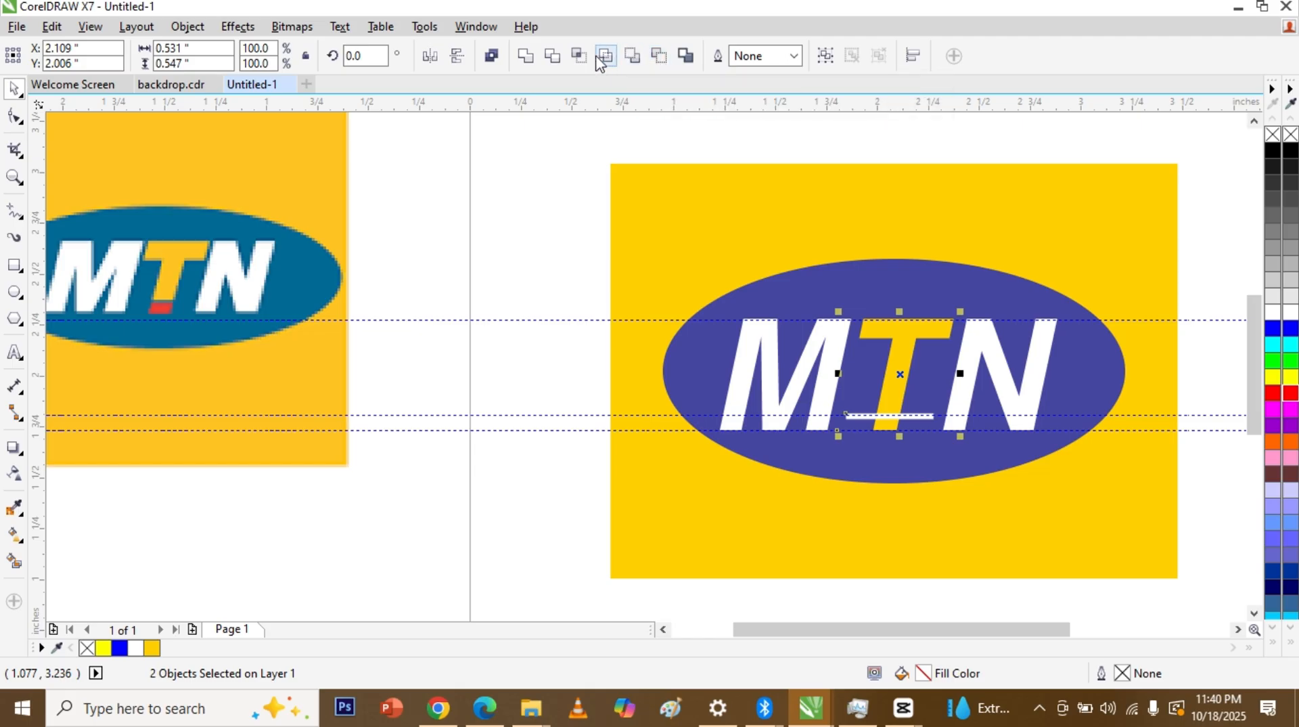
{"action": "left_click", "coordinate": [553, 56]}
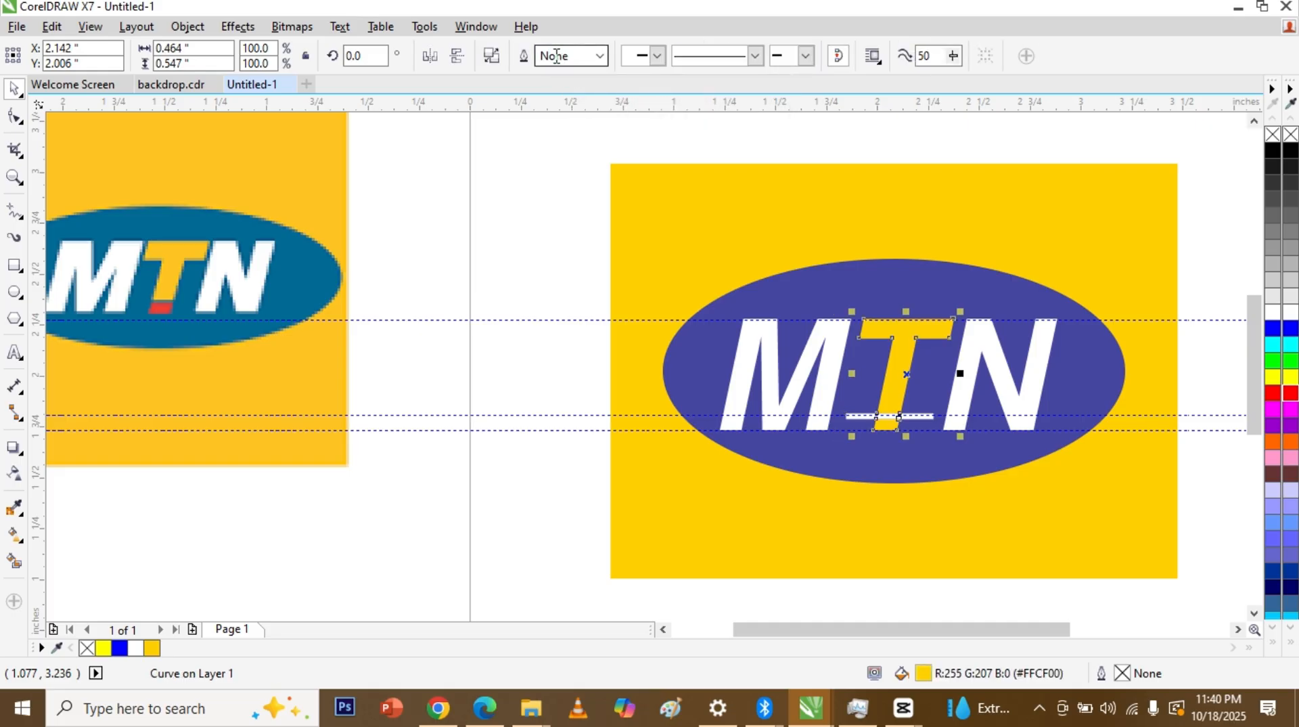
{"action": "left_click", "coordinate": [593, 363]}
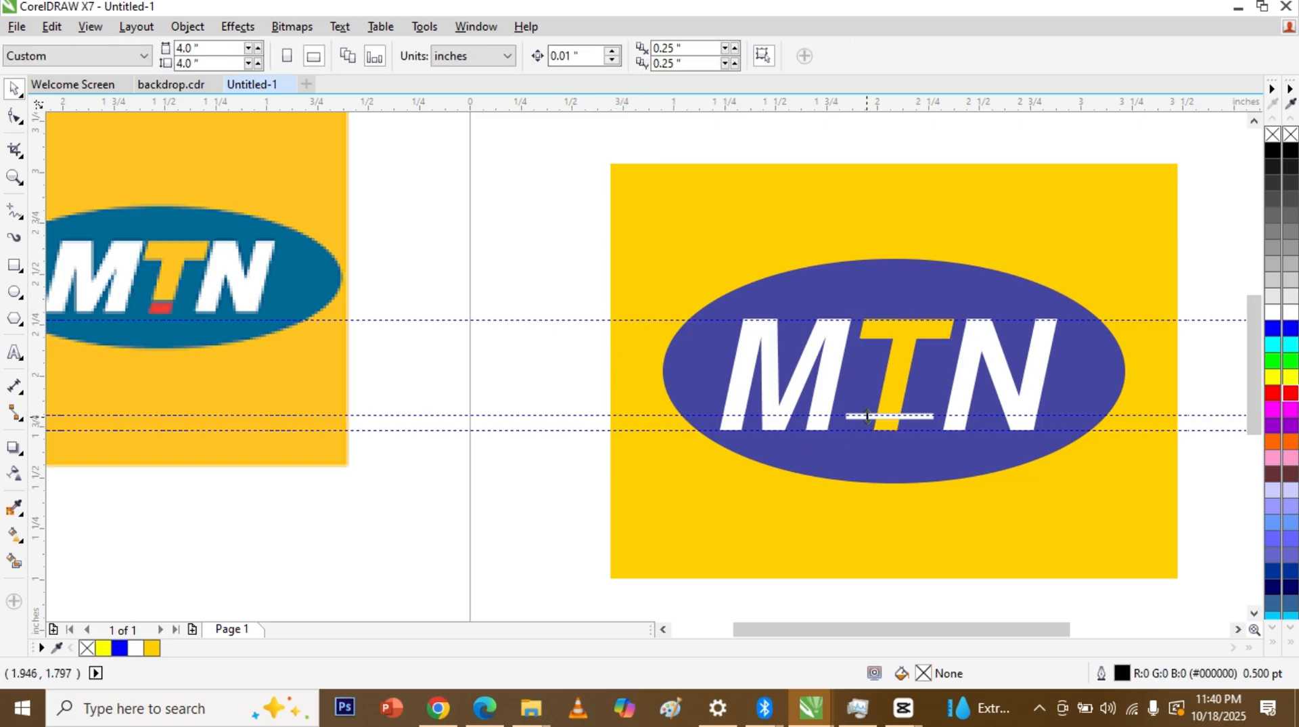
Step: Delete the white bar and break the trimmed T apart into separate pieces
{"action": "left_click", "coordinate": [858, 418]}
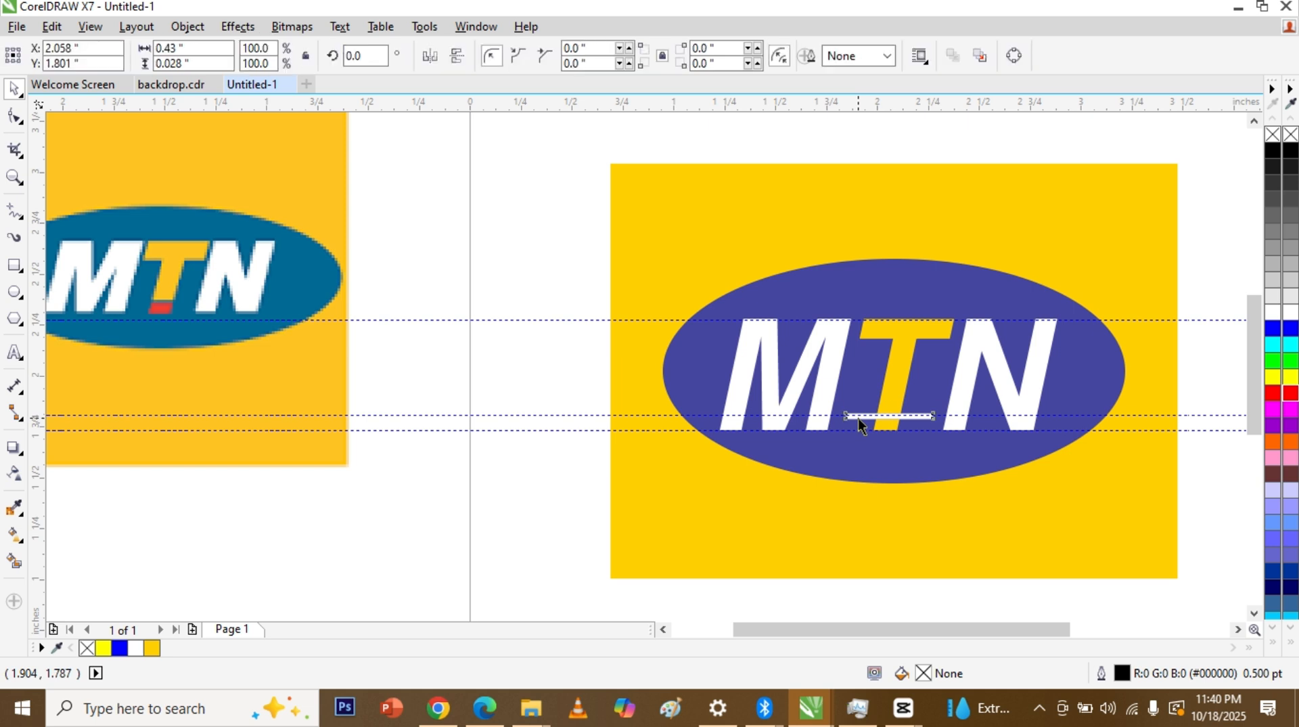
{"action": "key", "text": "Delete"}
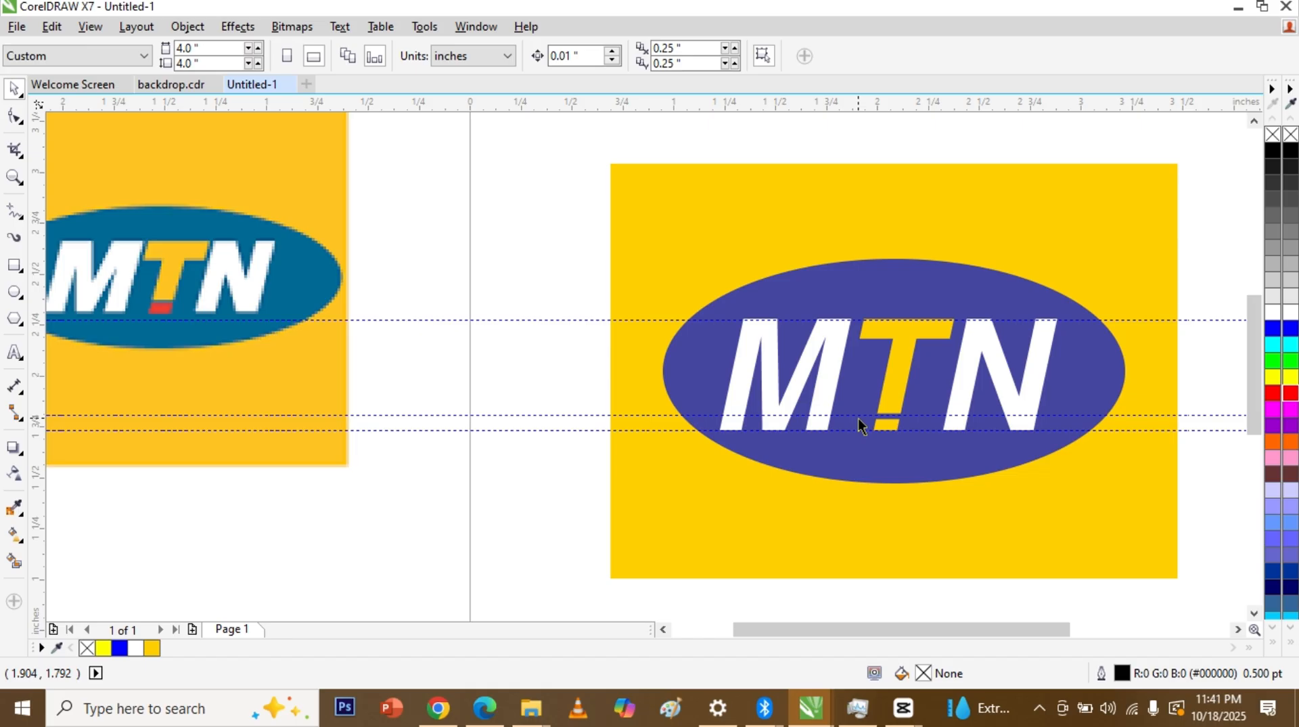
{"action": "left_click", "coordinate": [893, 405]}
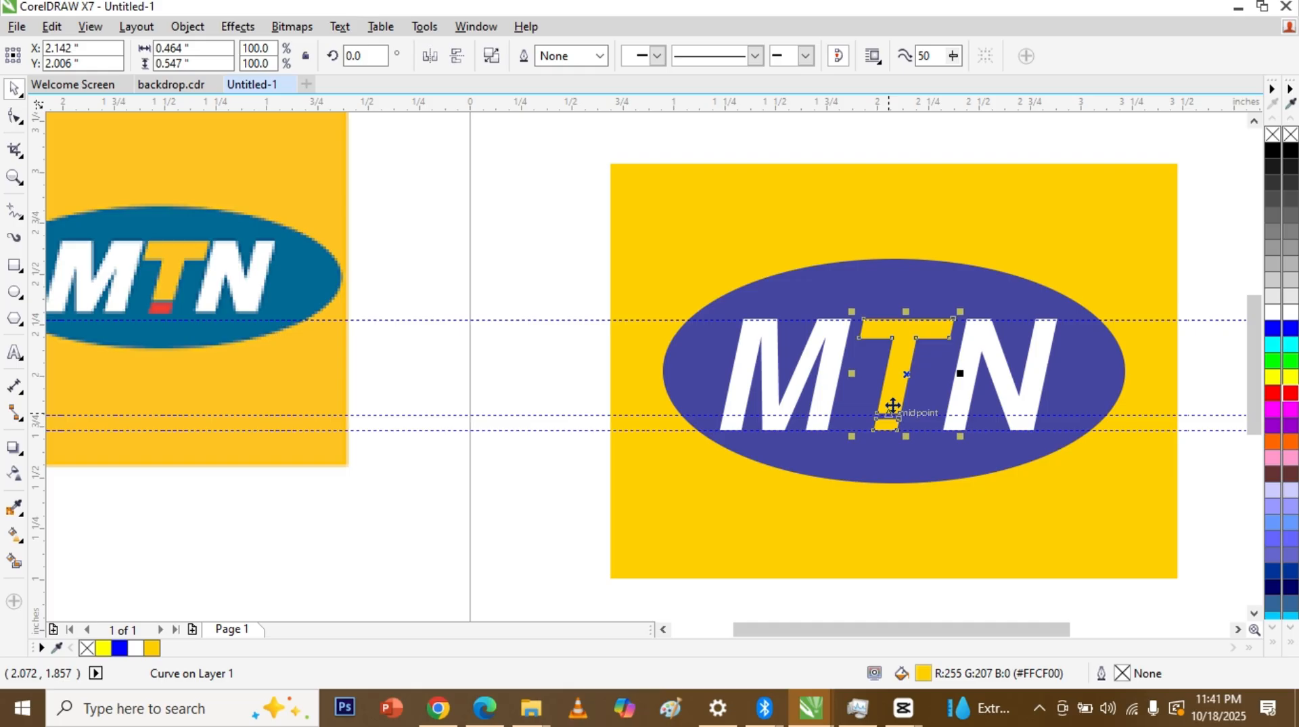
{"action": "left_click", "coordinate": [886, 421], "text": "shift"}
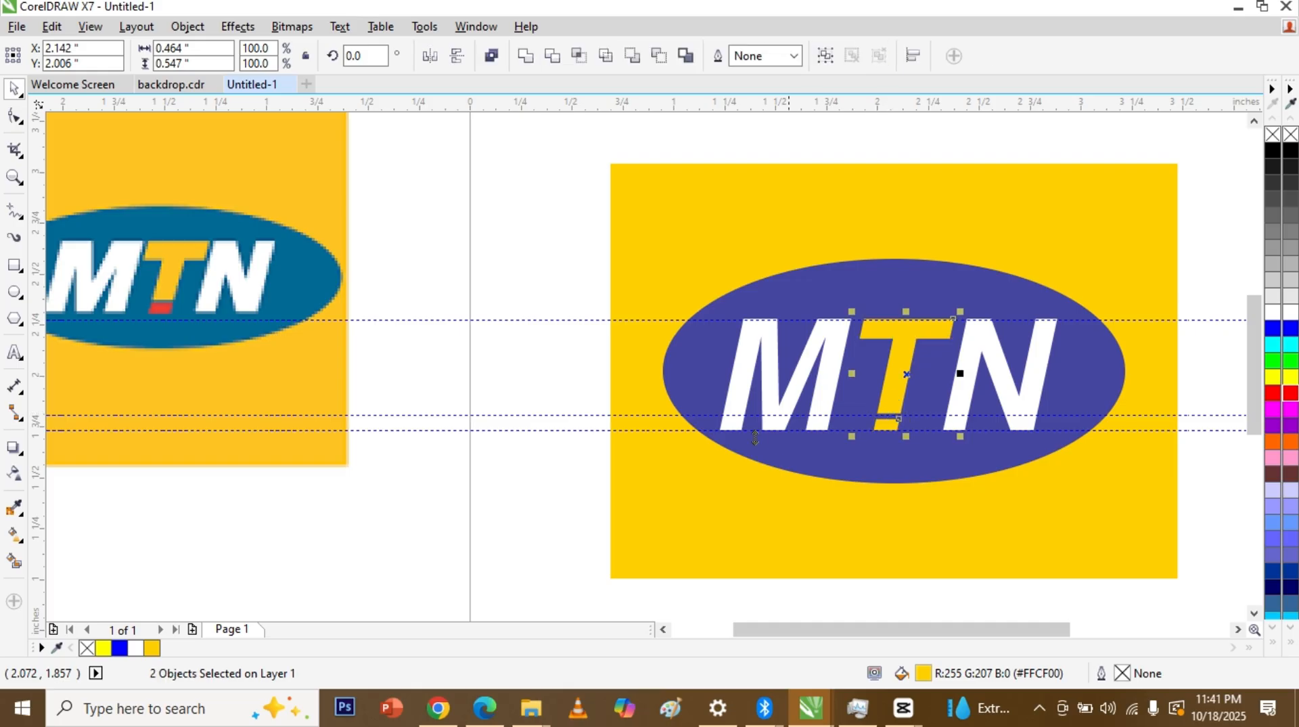
Step: Fill the small piece split from the T's foot red, then zoom out with F3
{"action": "left_click", "coordinate": [562, 448]}
{"action": "left_click", "coordinate": [884, 425]}
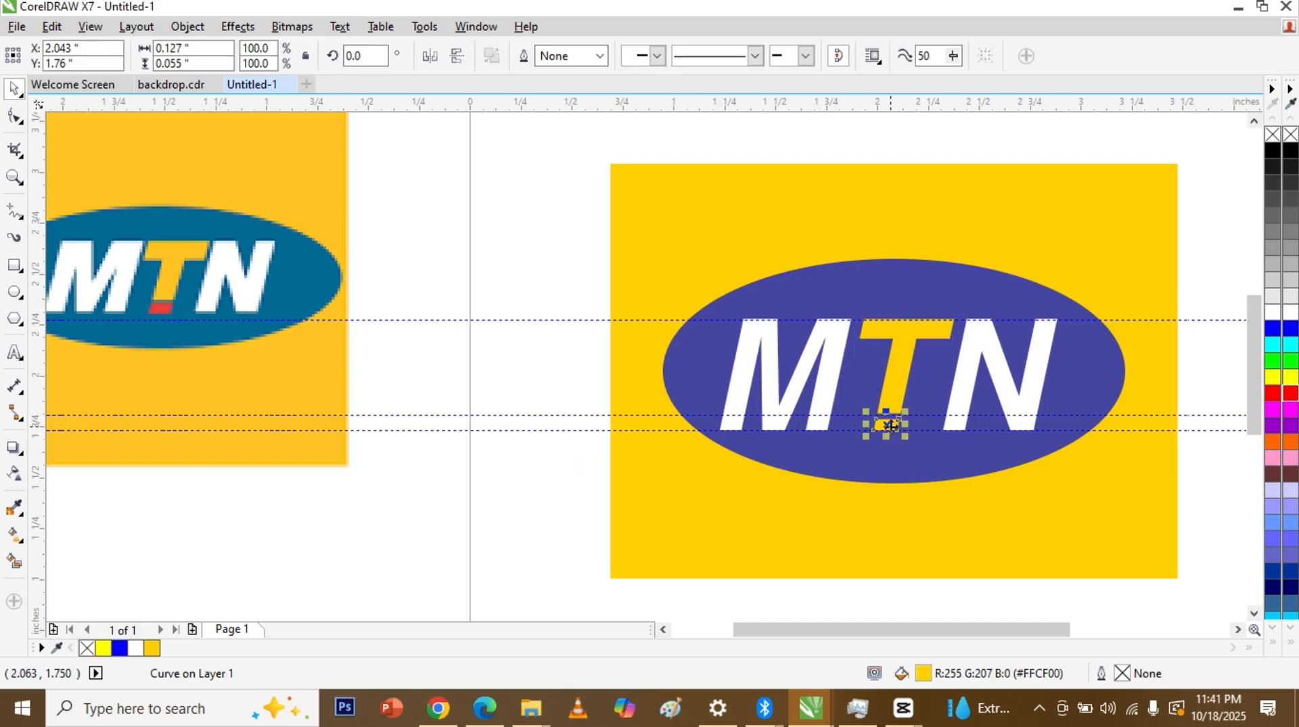
{"action": "left_click", "coordinate": [895, 376]}
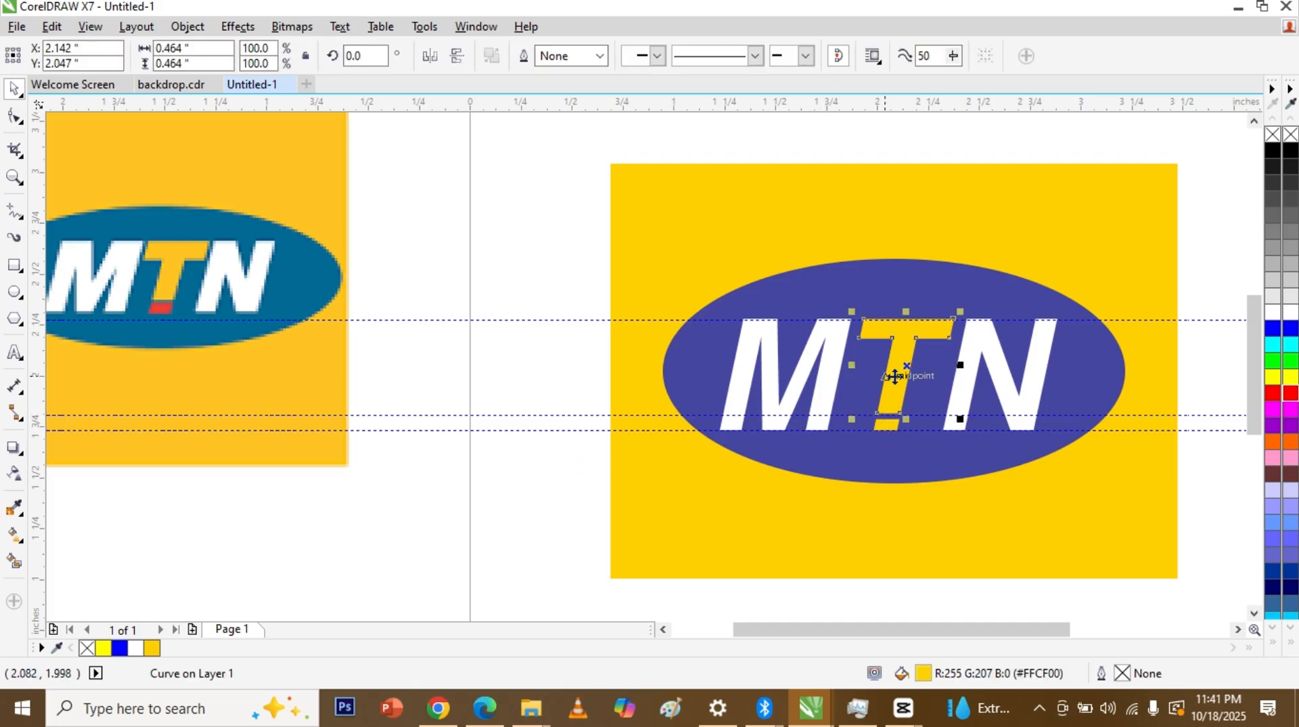
{"action": "left_click", "coordinate": [894, 429]}
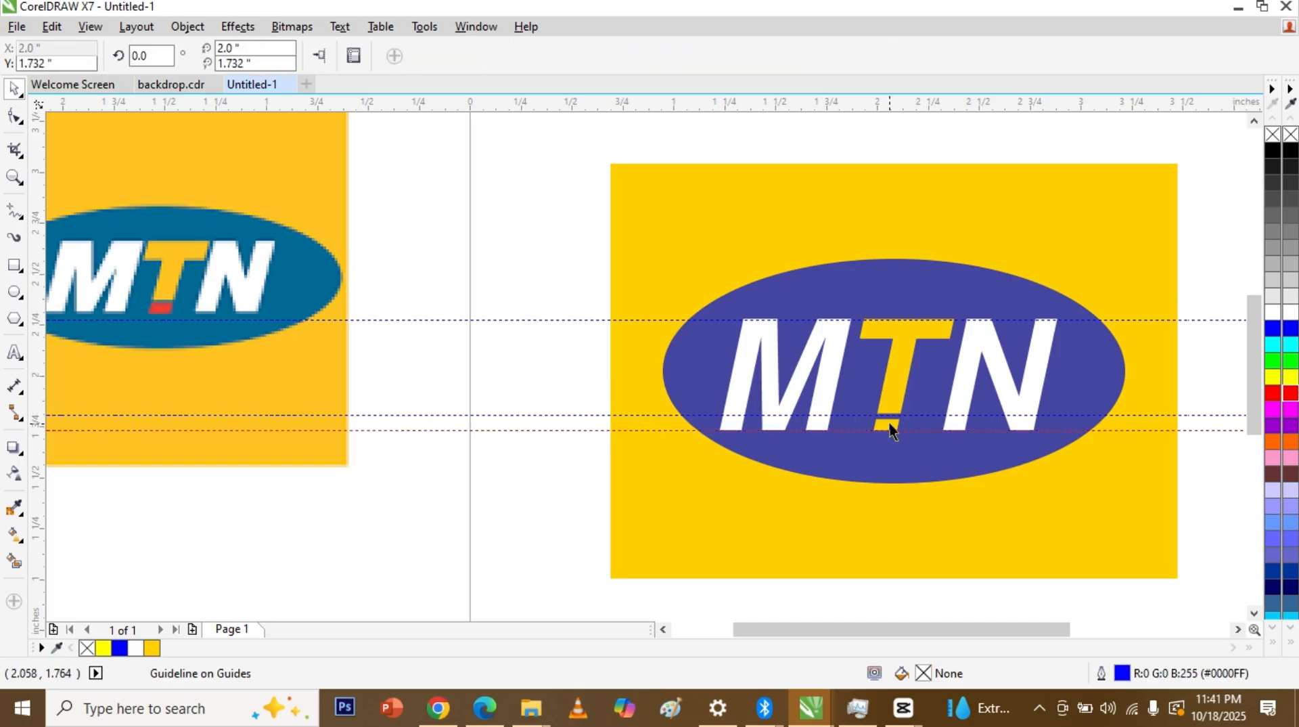
{"action": "left_click", "coordinate": [885, 425]}
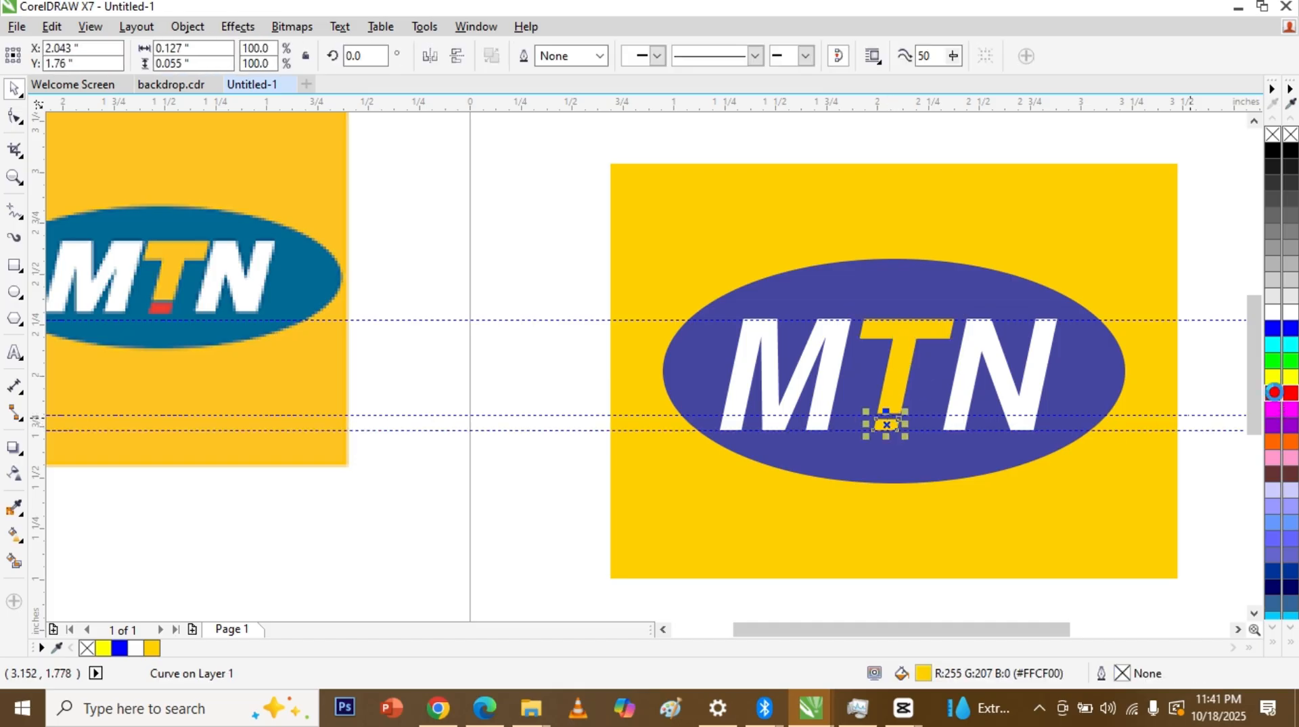
{"action": "left_click", "coordinate": [1274, 394]}
{"action": "left_click", "coordinate": [579, 488]}
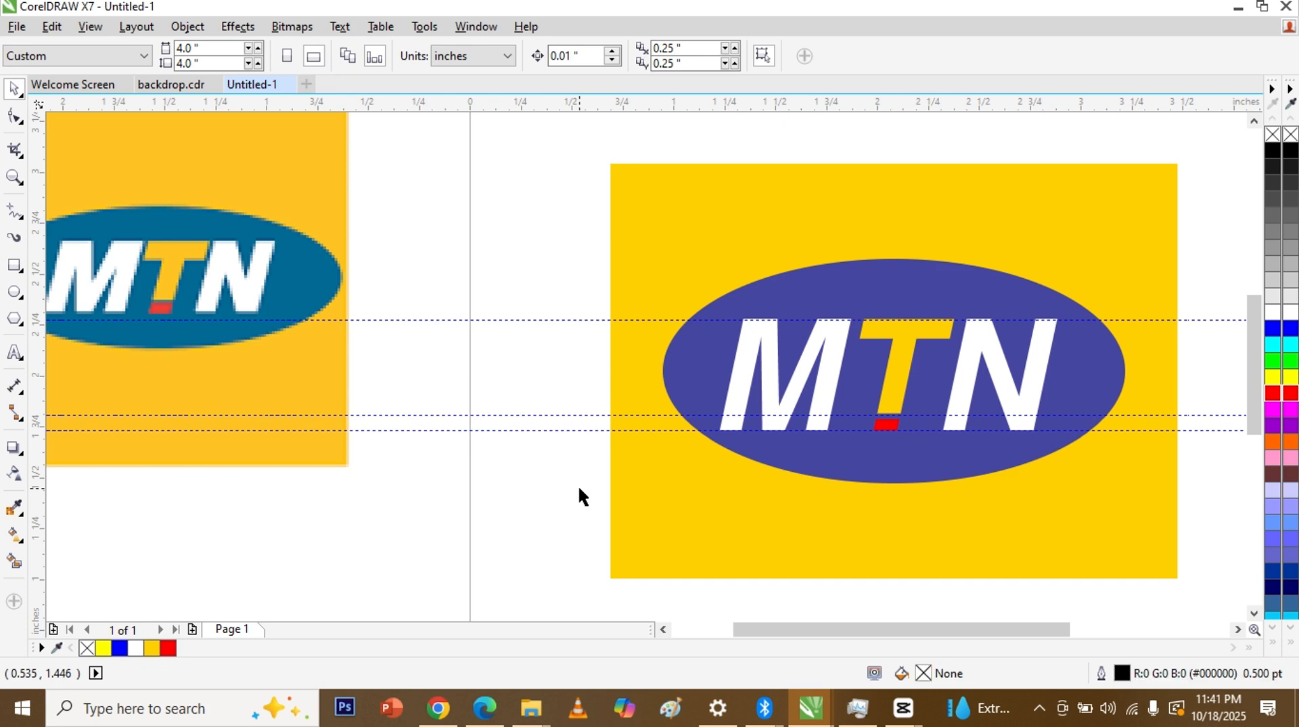
{"action": "key", "text": "F3"}
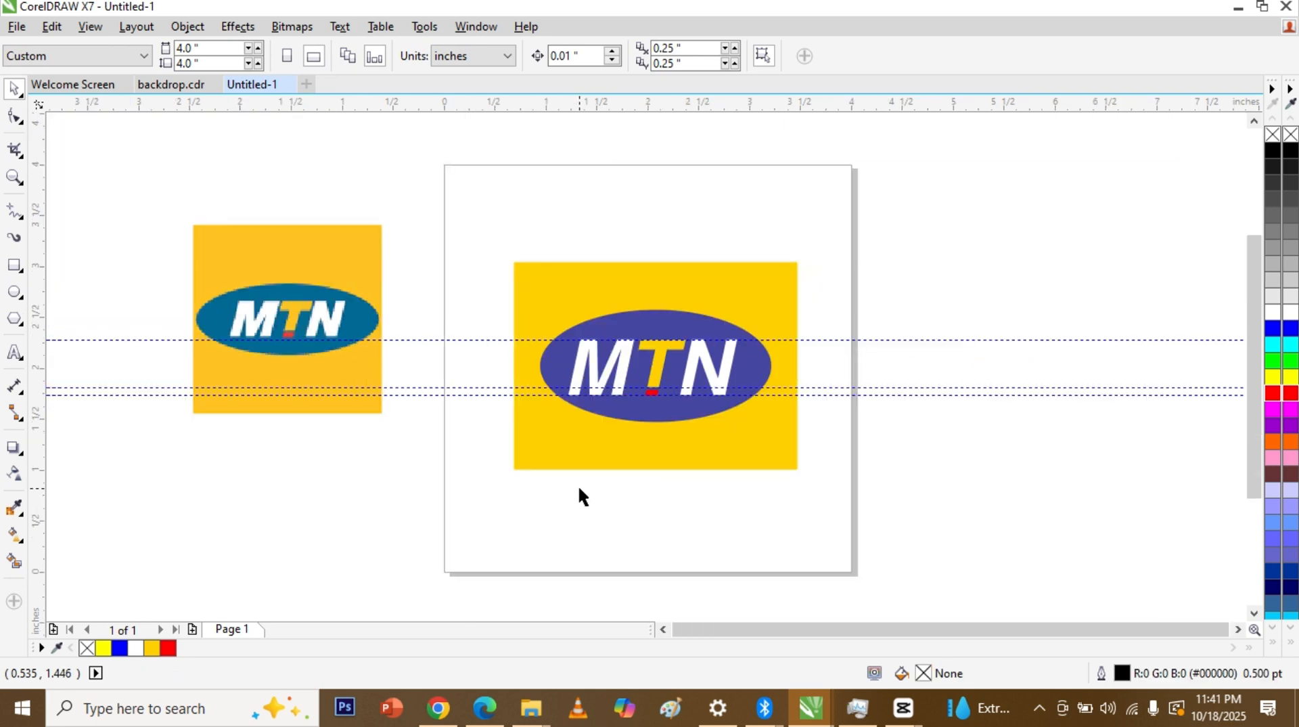